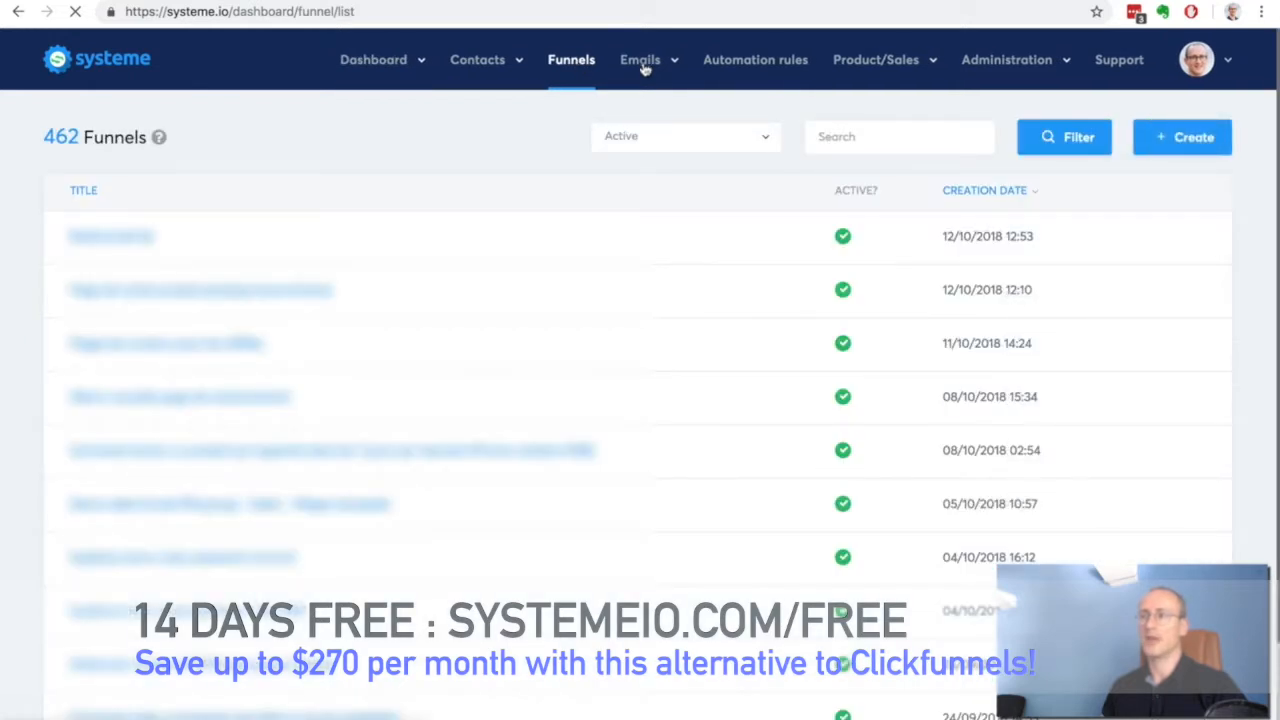
Create a new Collect Emails funnel named "Build my email list"
mouse_move(1034, 118)
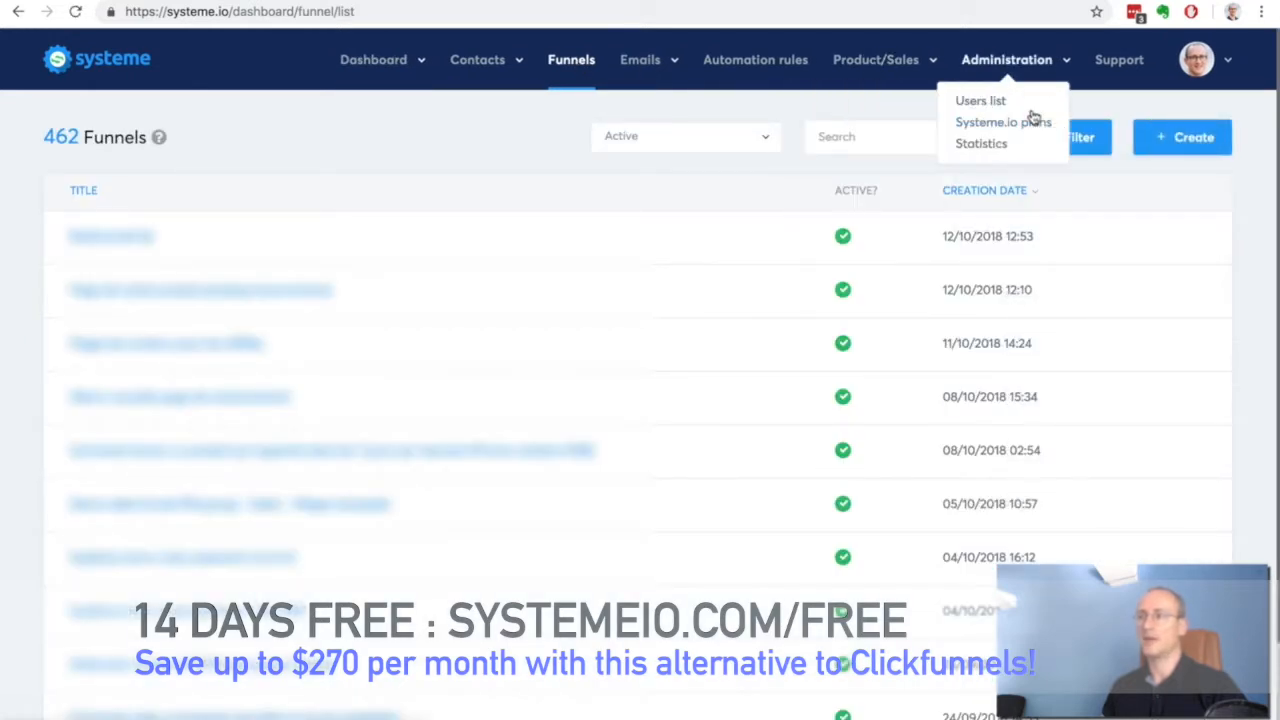
left_click(1194, 139)
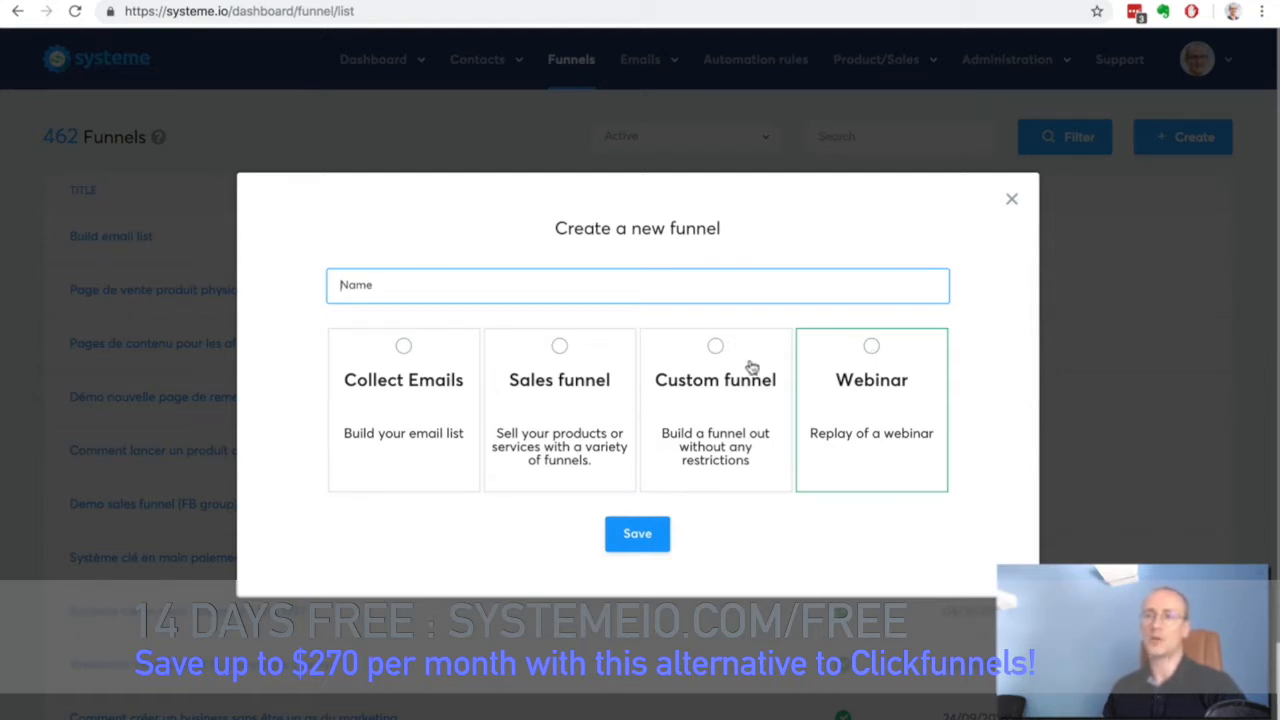
left_click(405, 348)
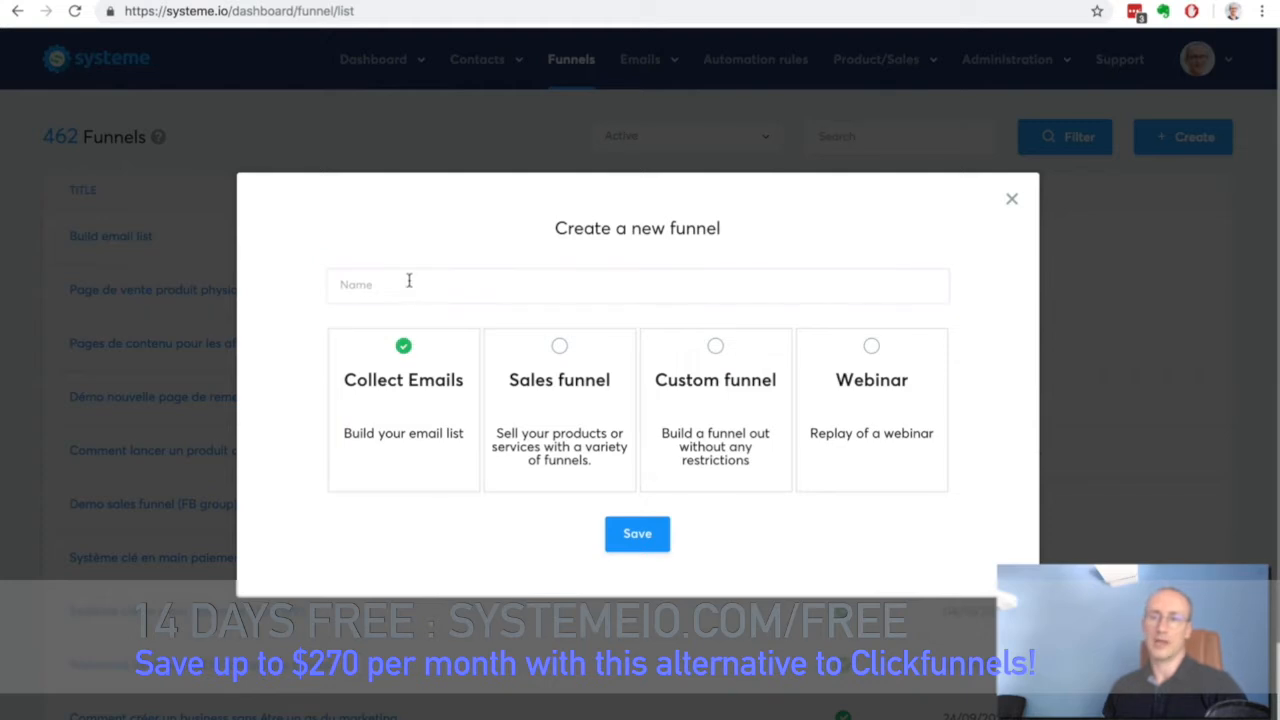
left_click(409, 281)
type("Build my")
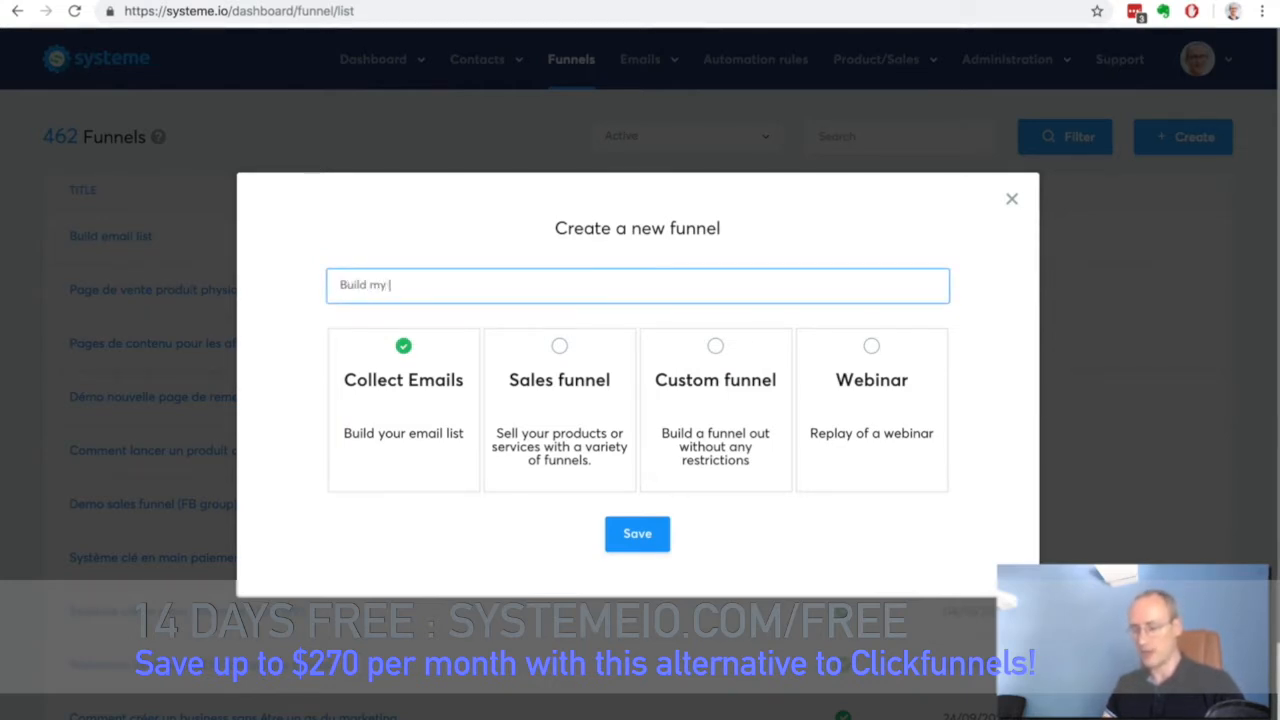
type(" email list")
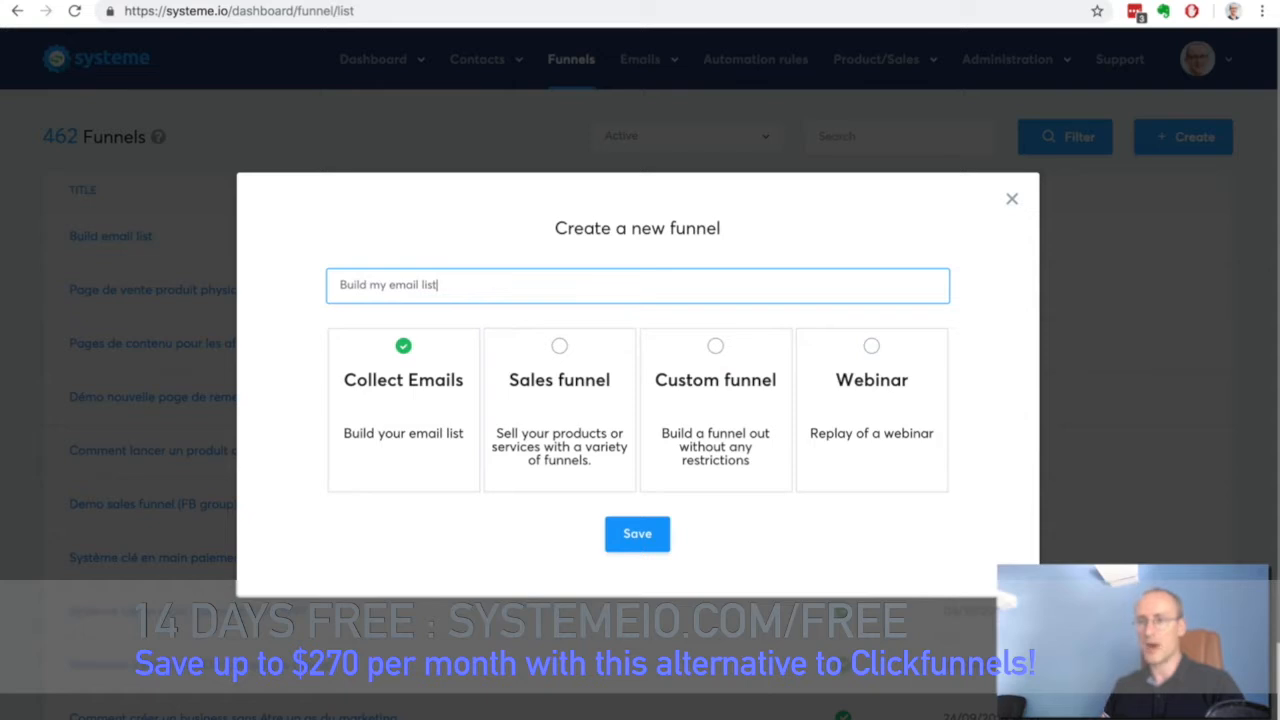
left_click(638, 534)
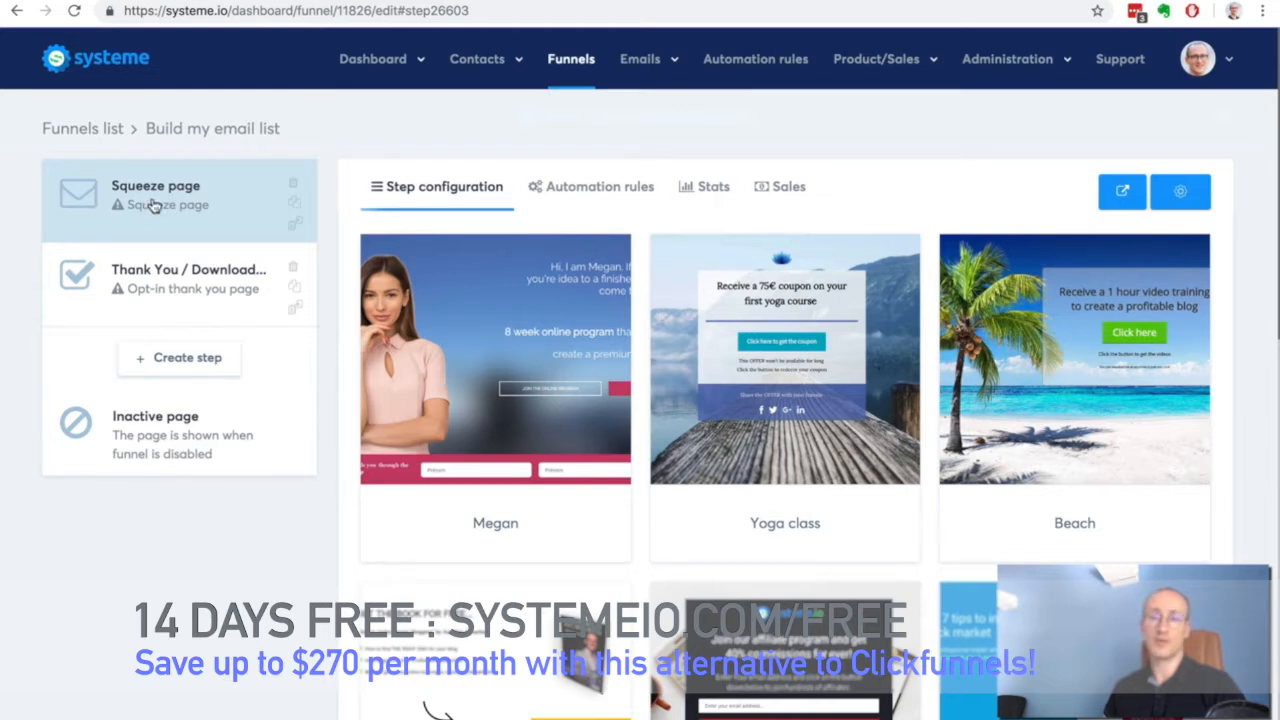
Compare the templates of both funnel steps and choose the "Squeeze page" template for the squeeze page step
left_click(145, 280)
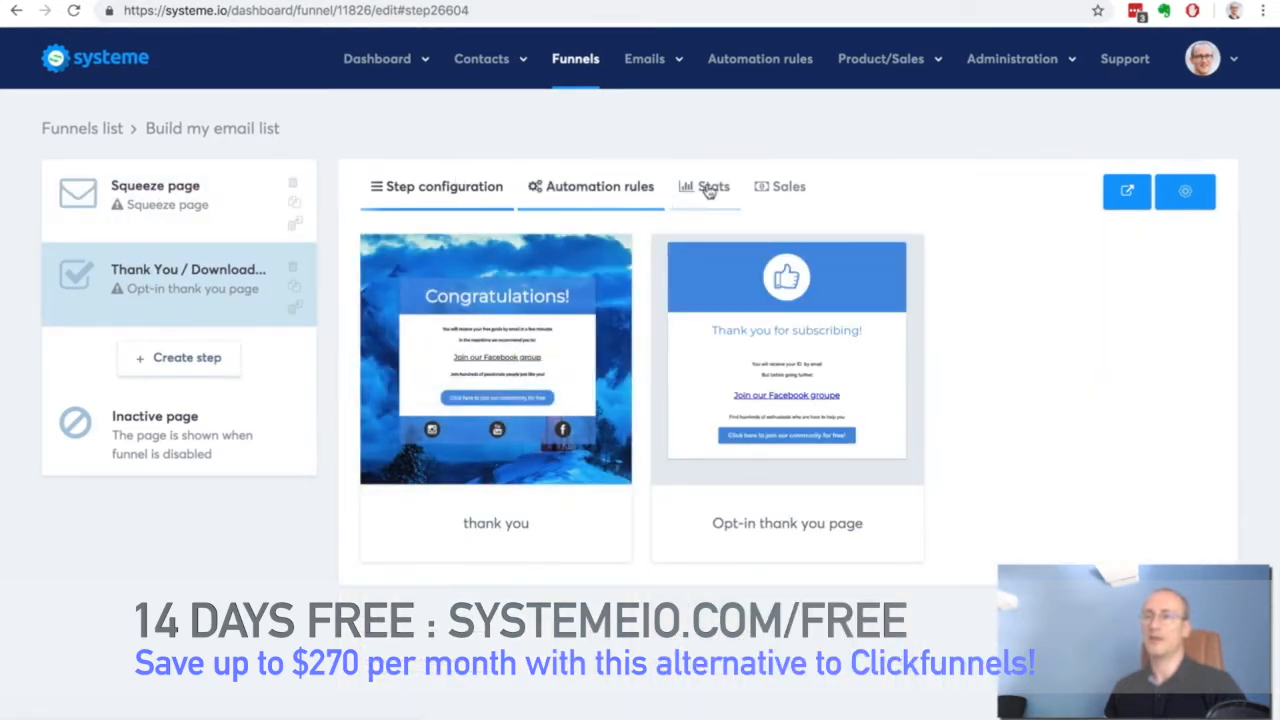
left_click(95, 192)
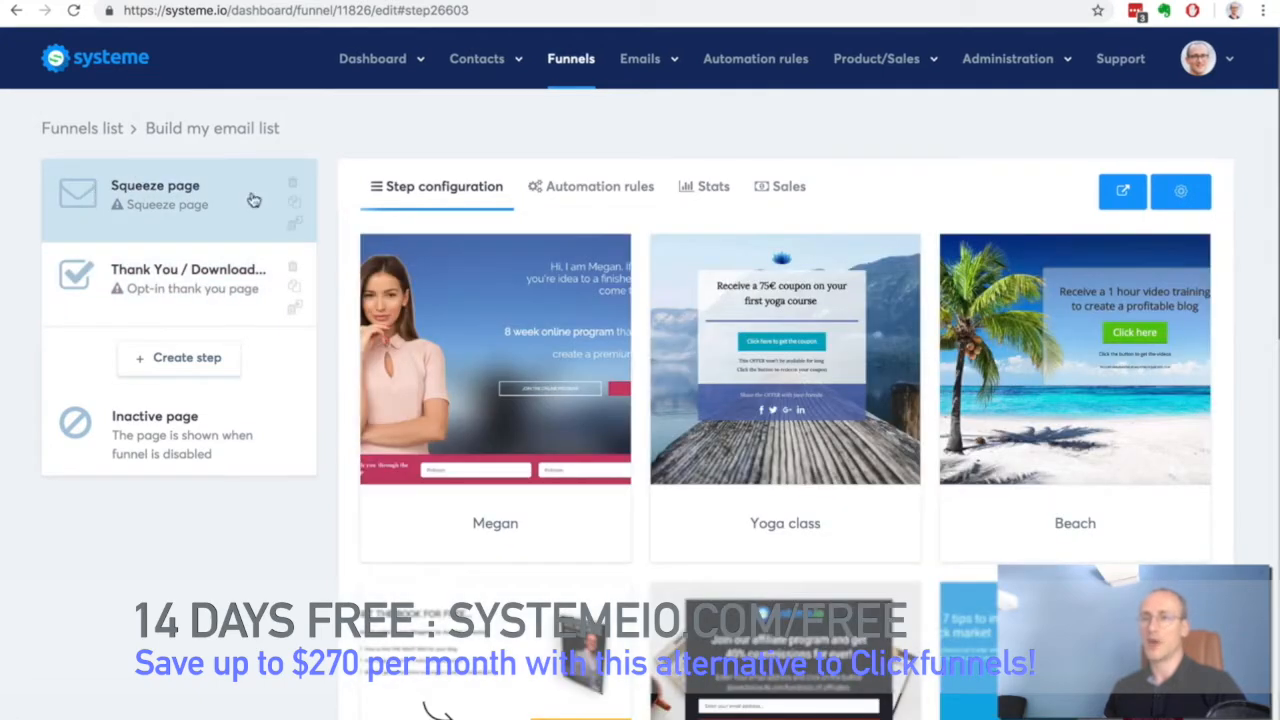
mouse_move(474, 288)
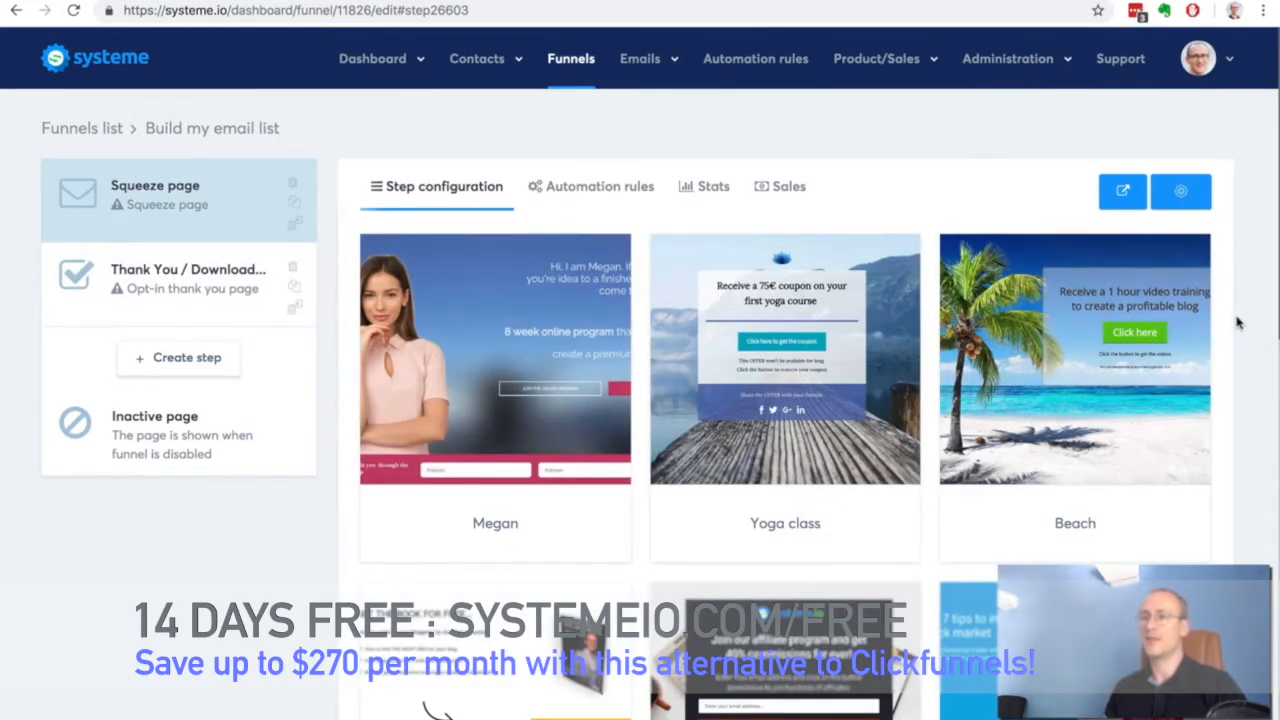
scroll(1237, 322, "down", 9)
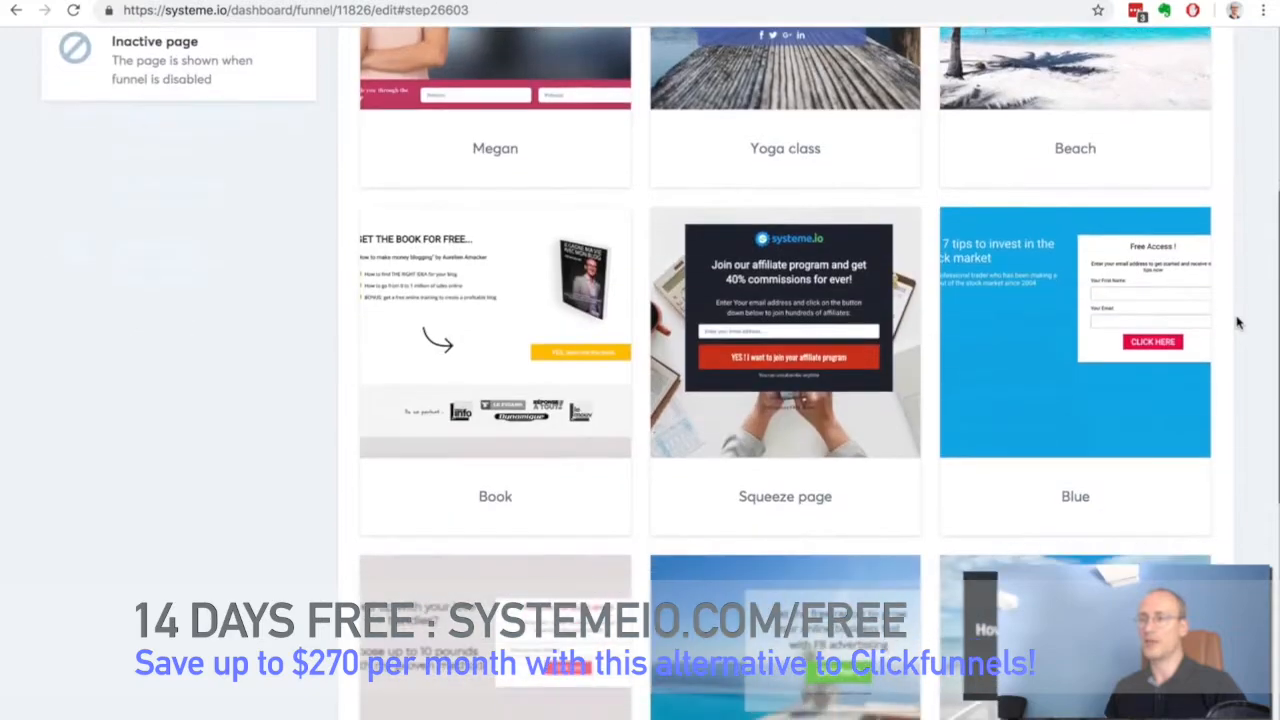
scroll(1237, 322, "up", 9)
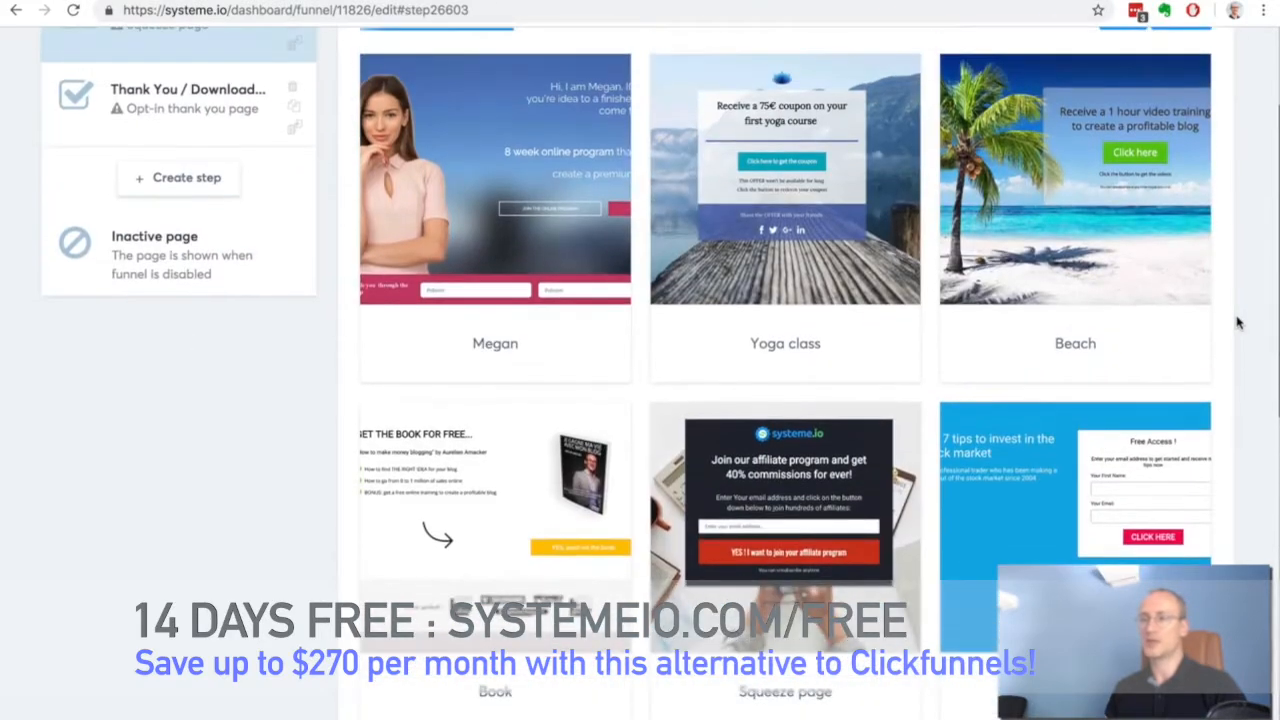
mouse_move(715, 530)
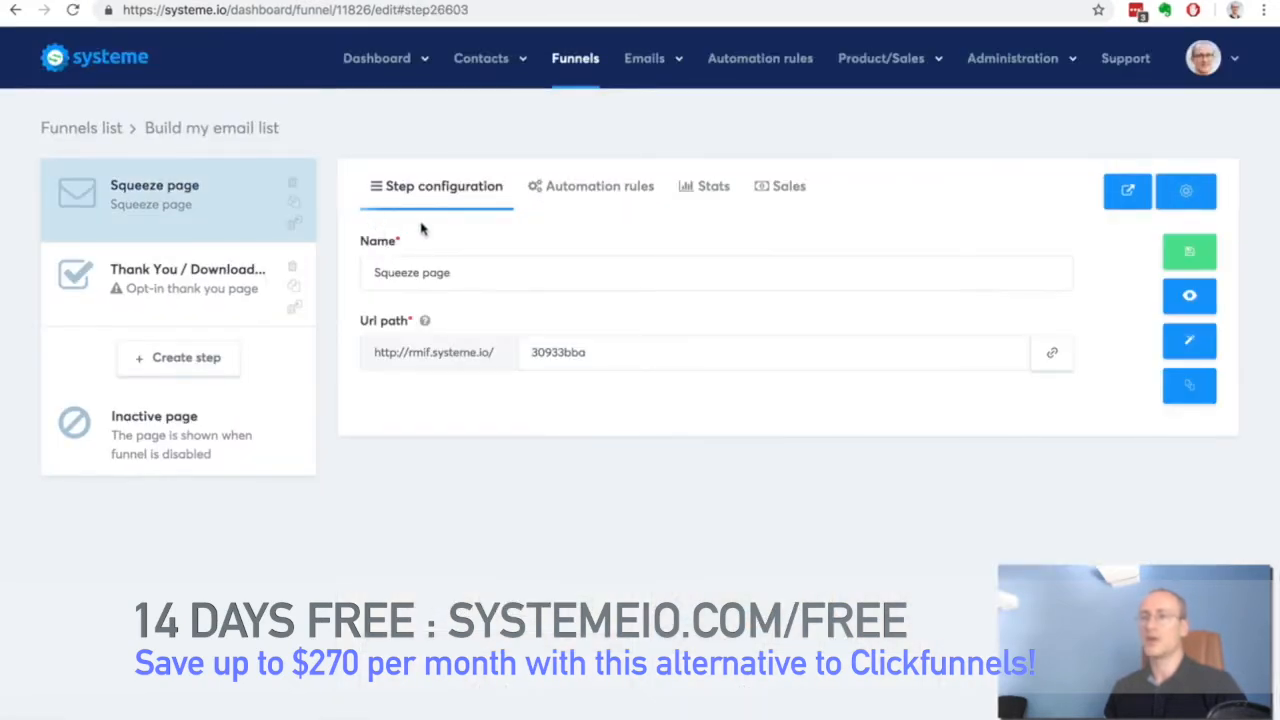
Open the squeeze page in the page editor, keeping its step name and URL path
left_click_drag(463, 272, 363, 270)
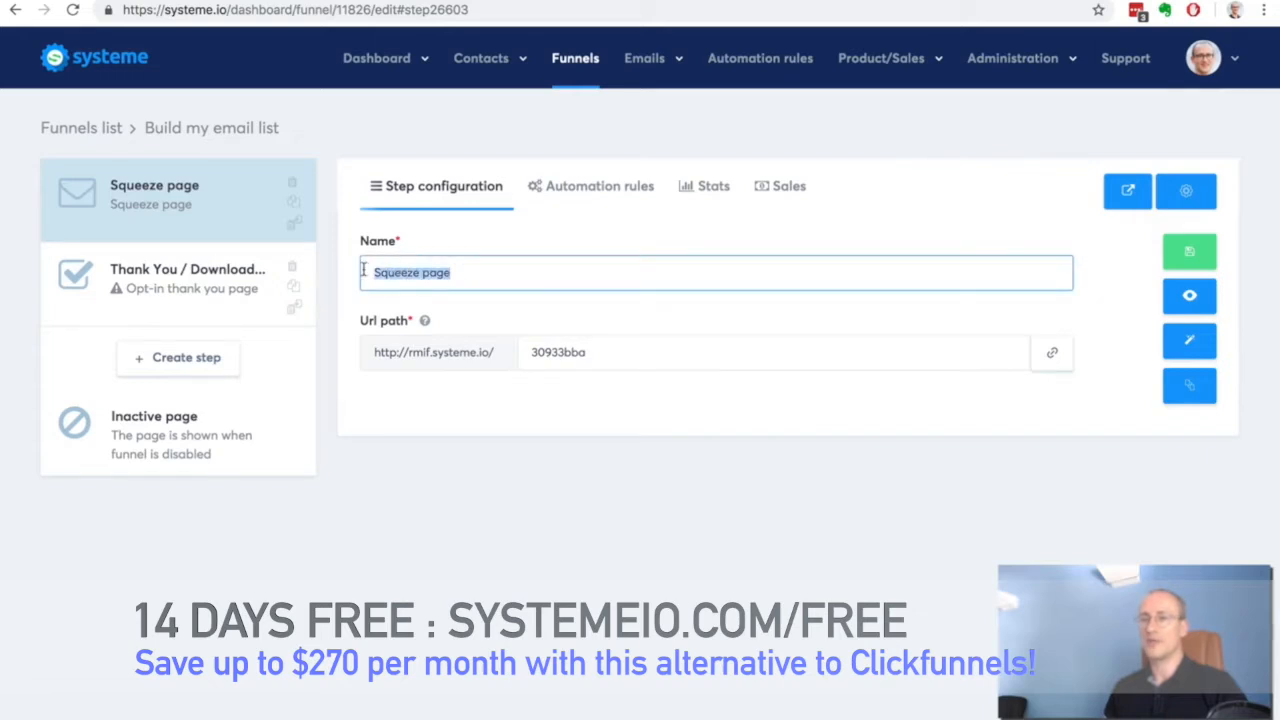
left_click(430, 270)
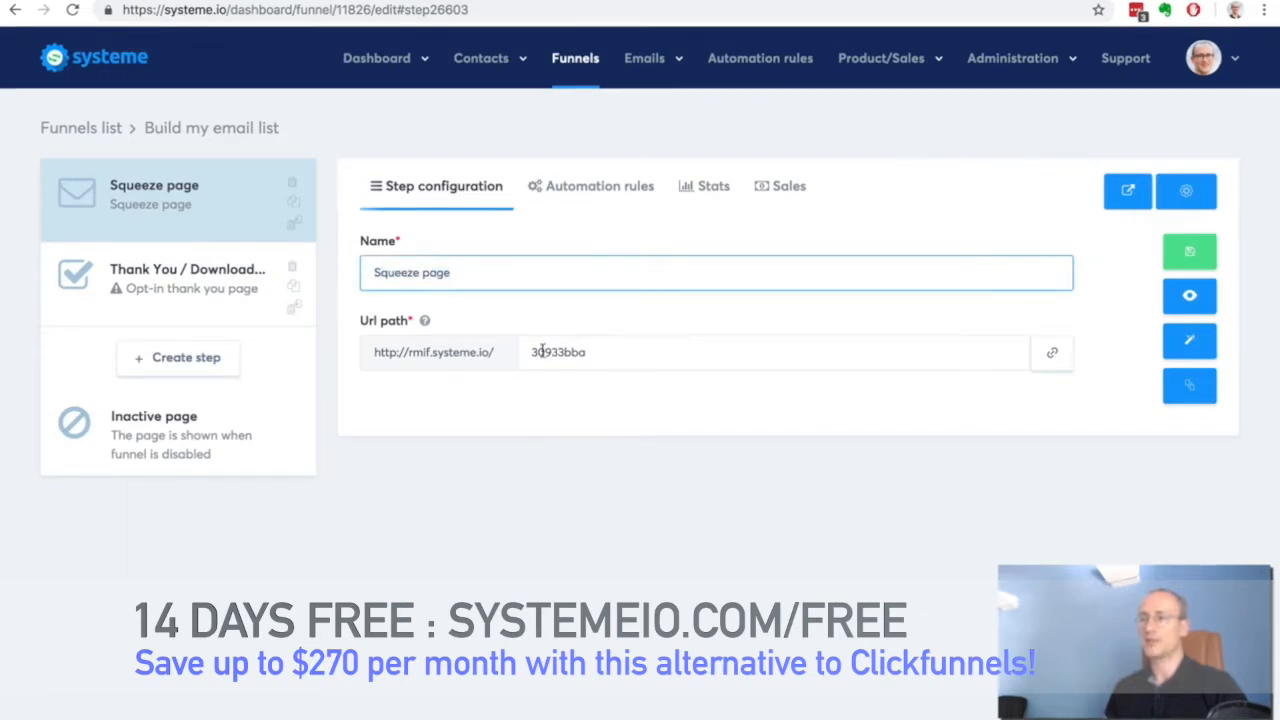
left_click(1187, 346)
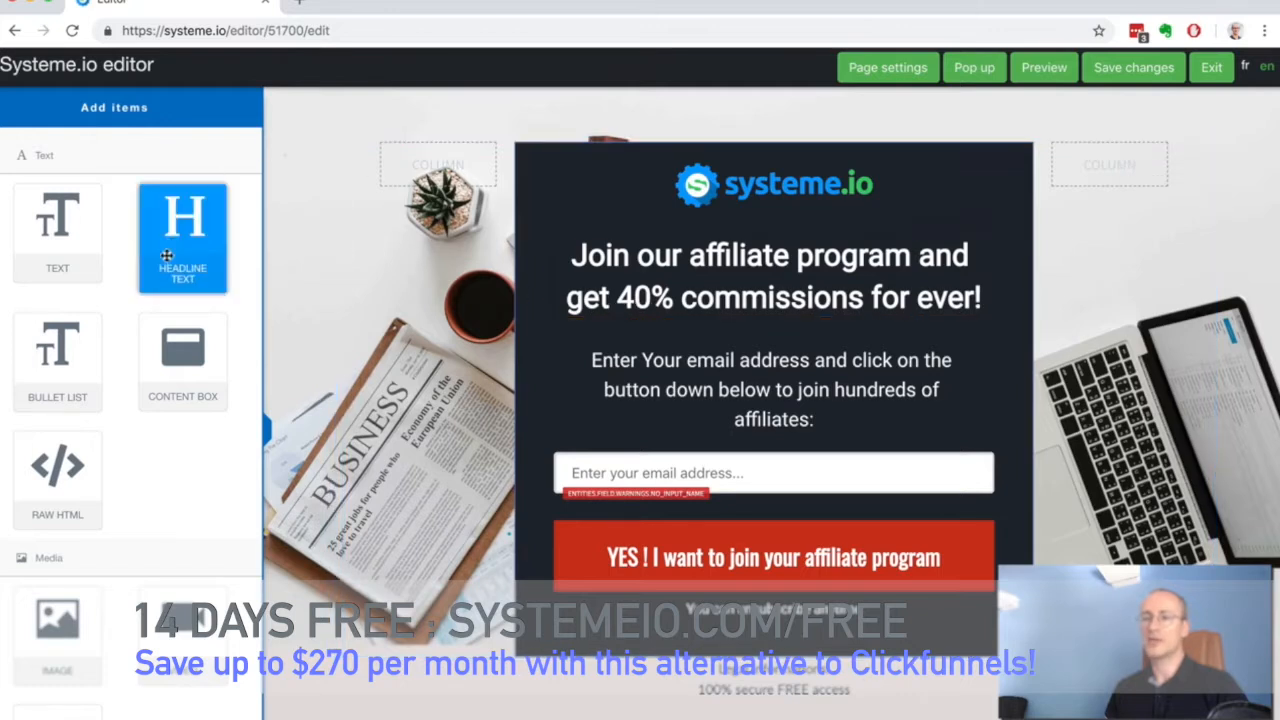
Add a video element below the affiliate program headline and set its top margin to 26
scroll(105, 480, "down", 3)
scroll(99, 491, "down", 2)
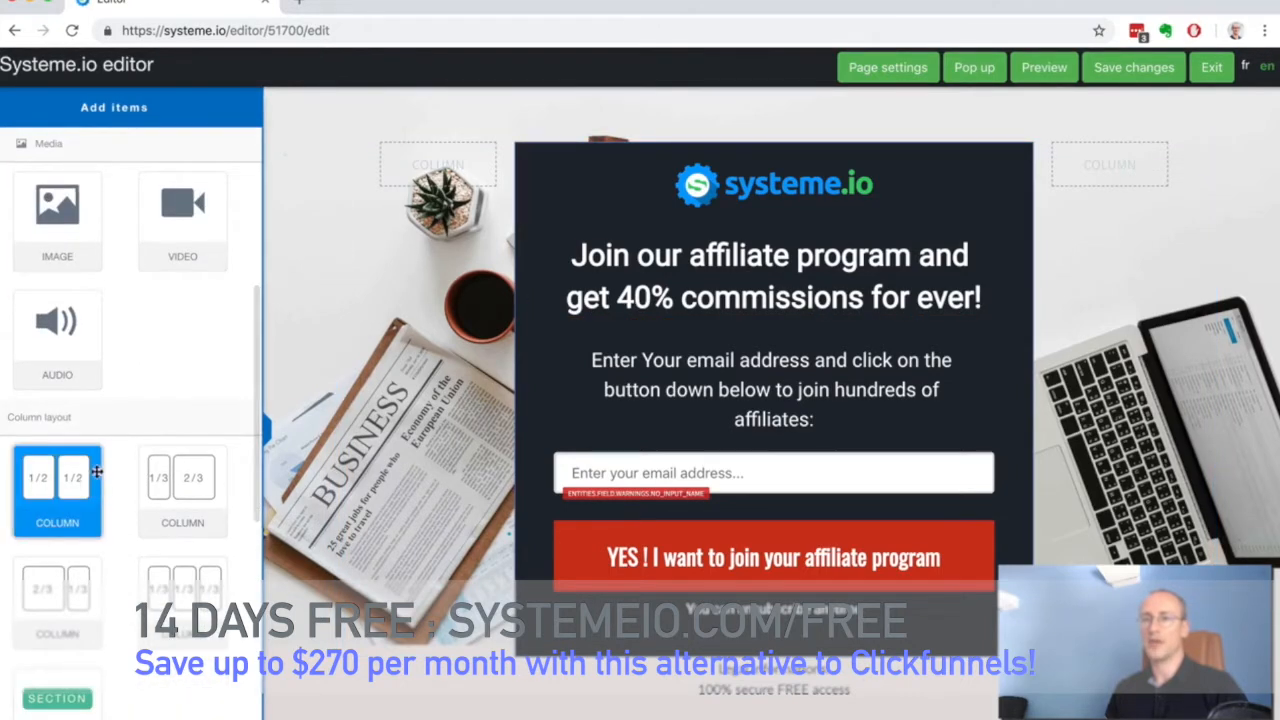
left_click_drag(180, 245, 733, 322)
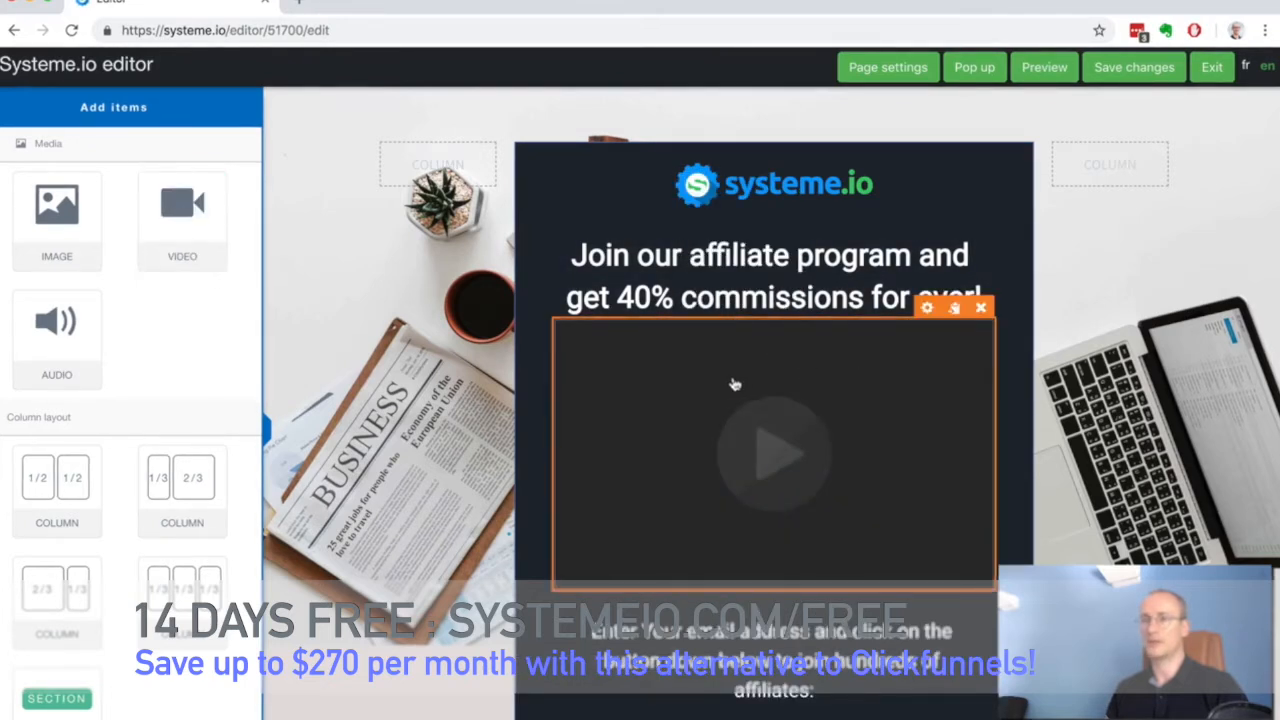
left_click(733, 382)
scroll(91, 364, "down", 3)
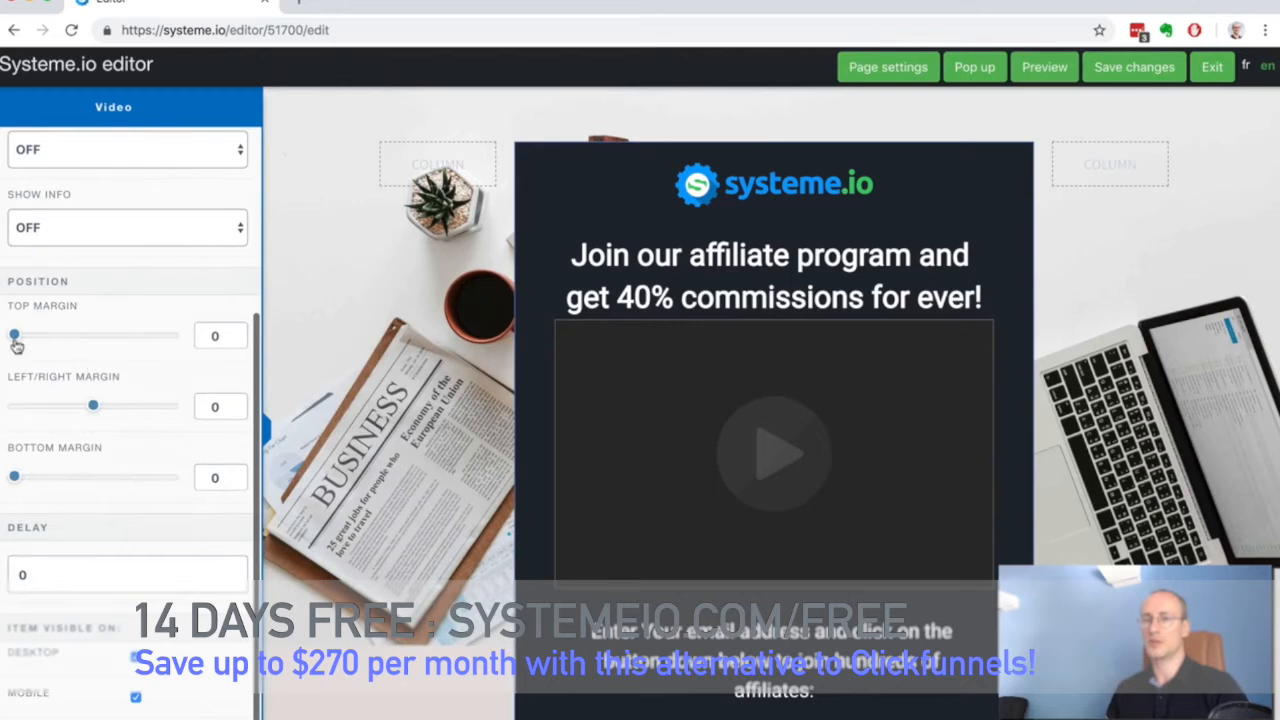
left_click_drag(16, 338, 37, 340)
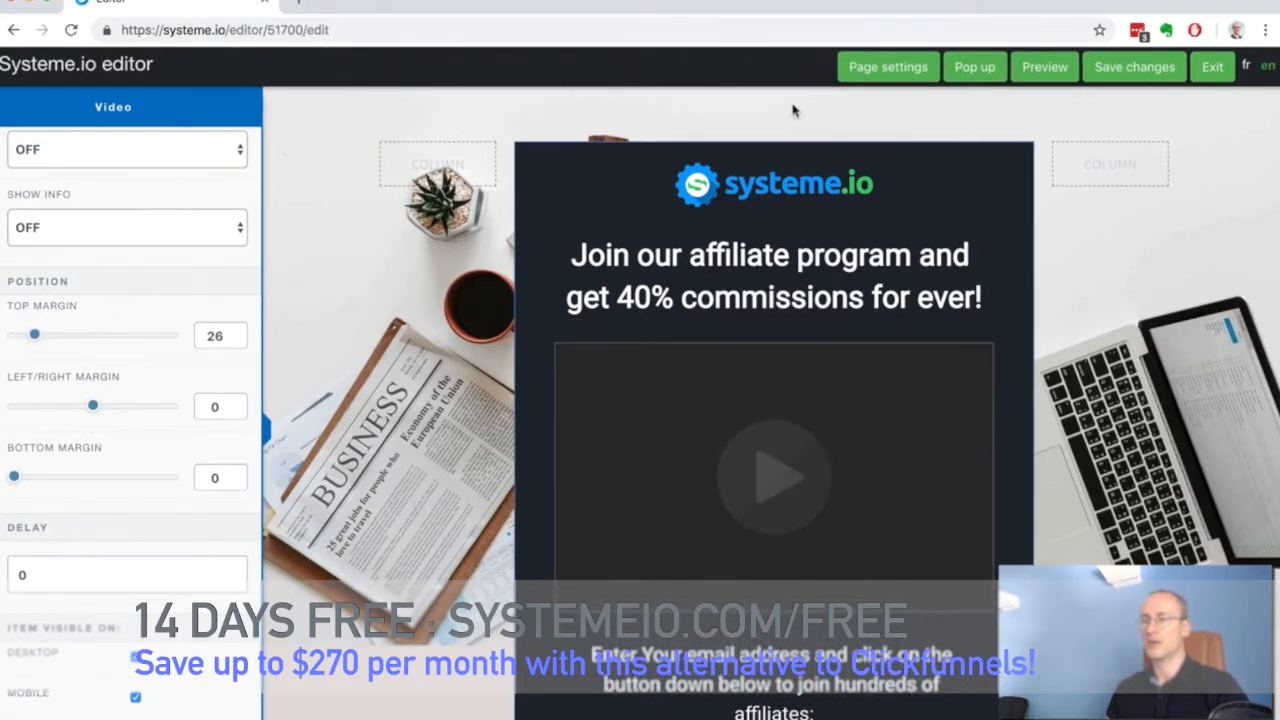
Widen the dark central column of the page on both sides
left_click(648, 187)
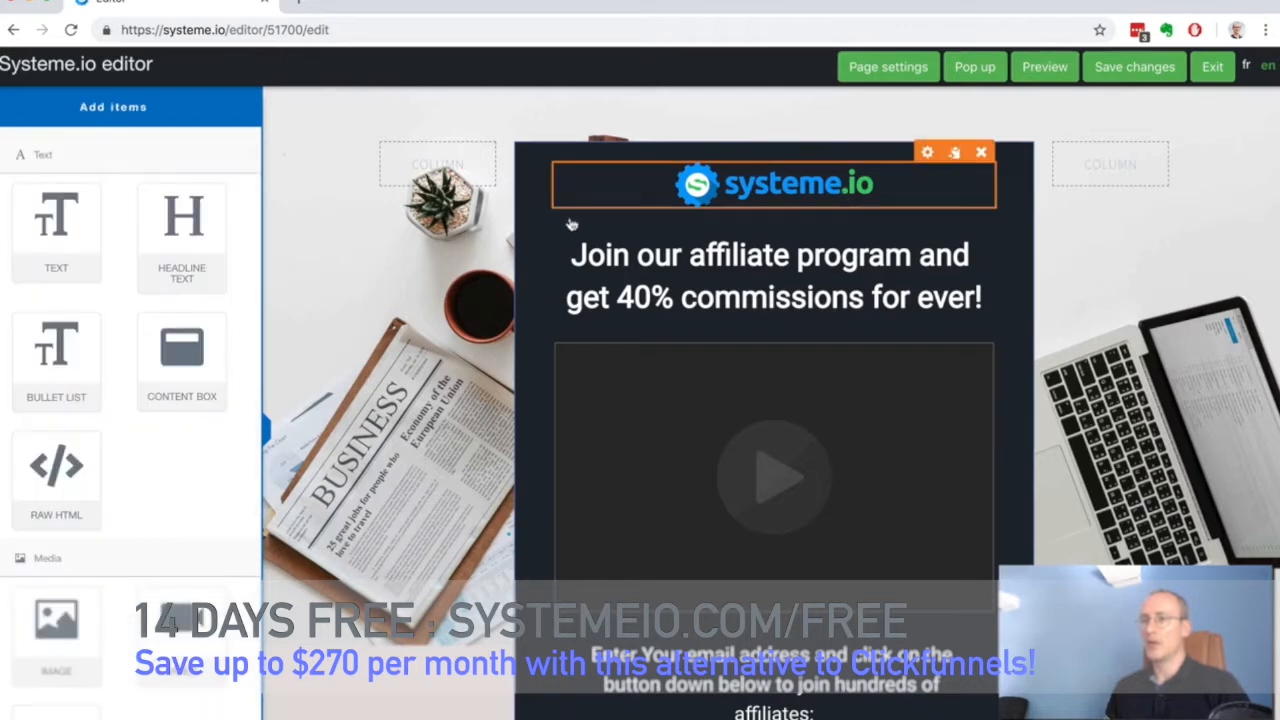
left_click_drag(506, 541, 420, 543)
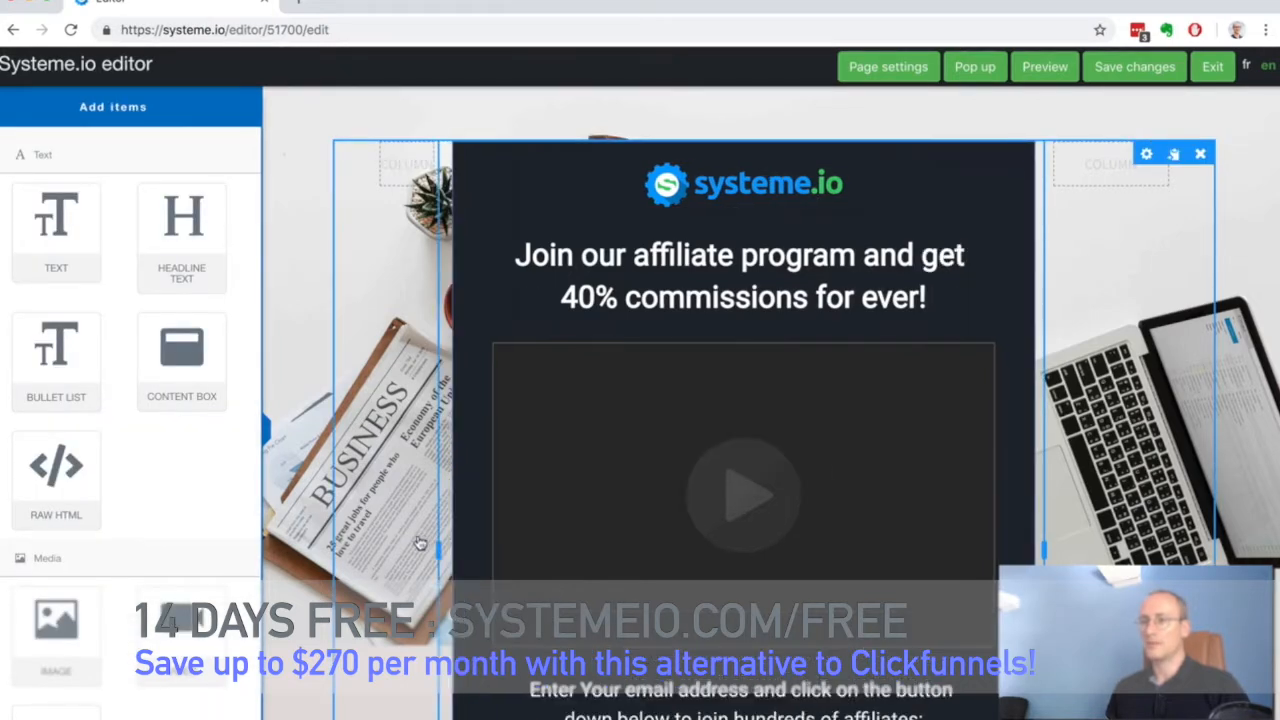
left_click(1043, 555)
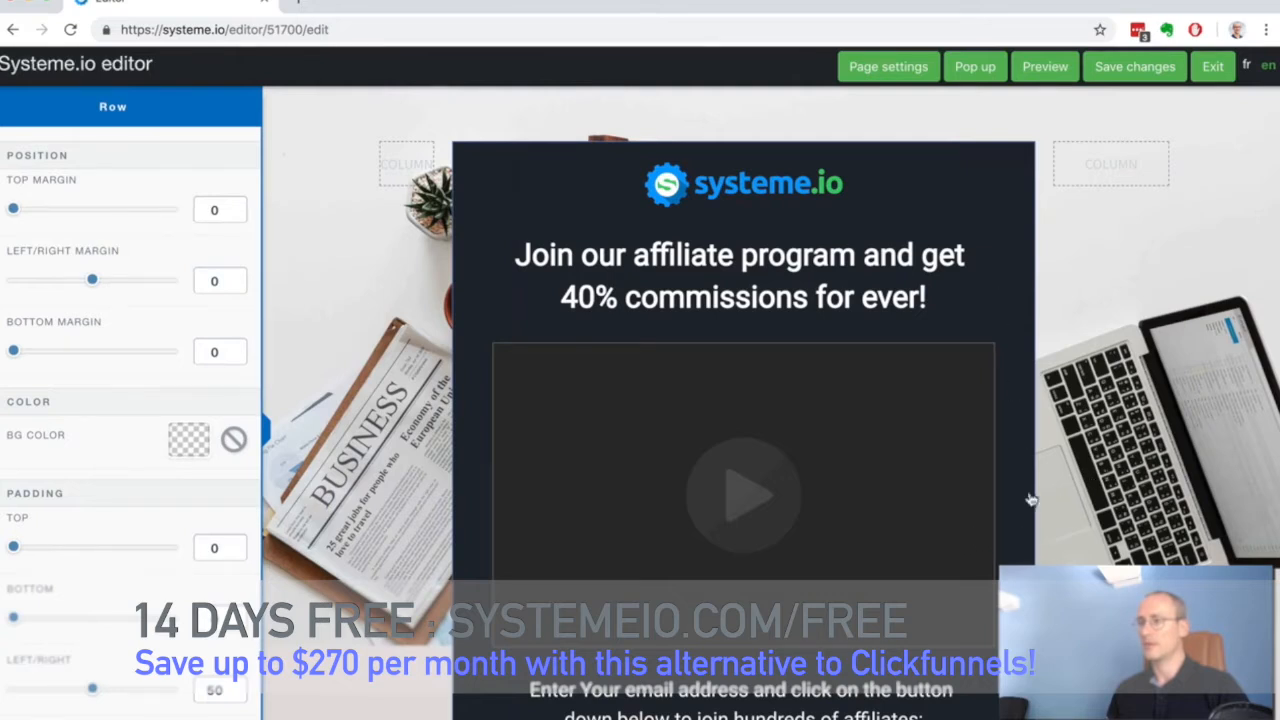
left_click(1045, 553)
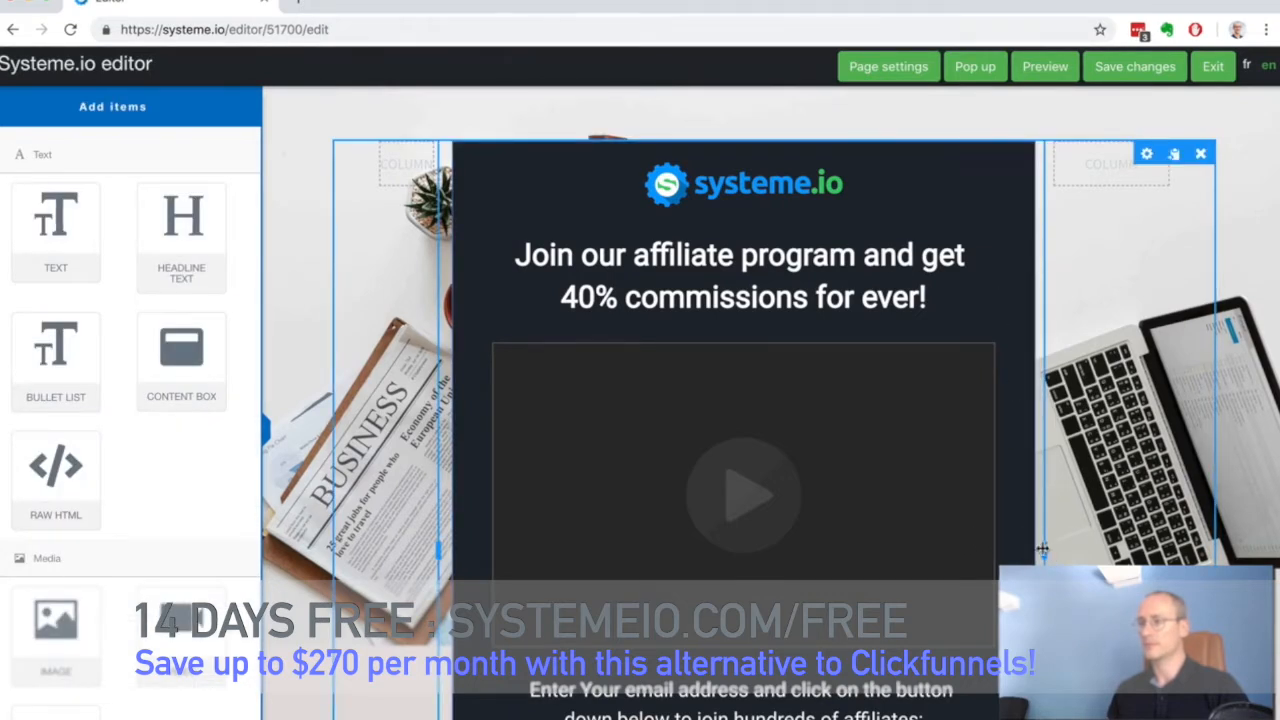
left_click_drag(1043, 548, 1123, 553)
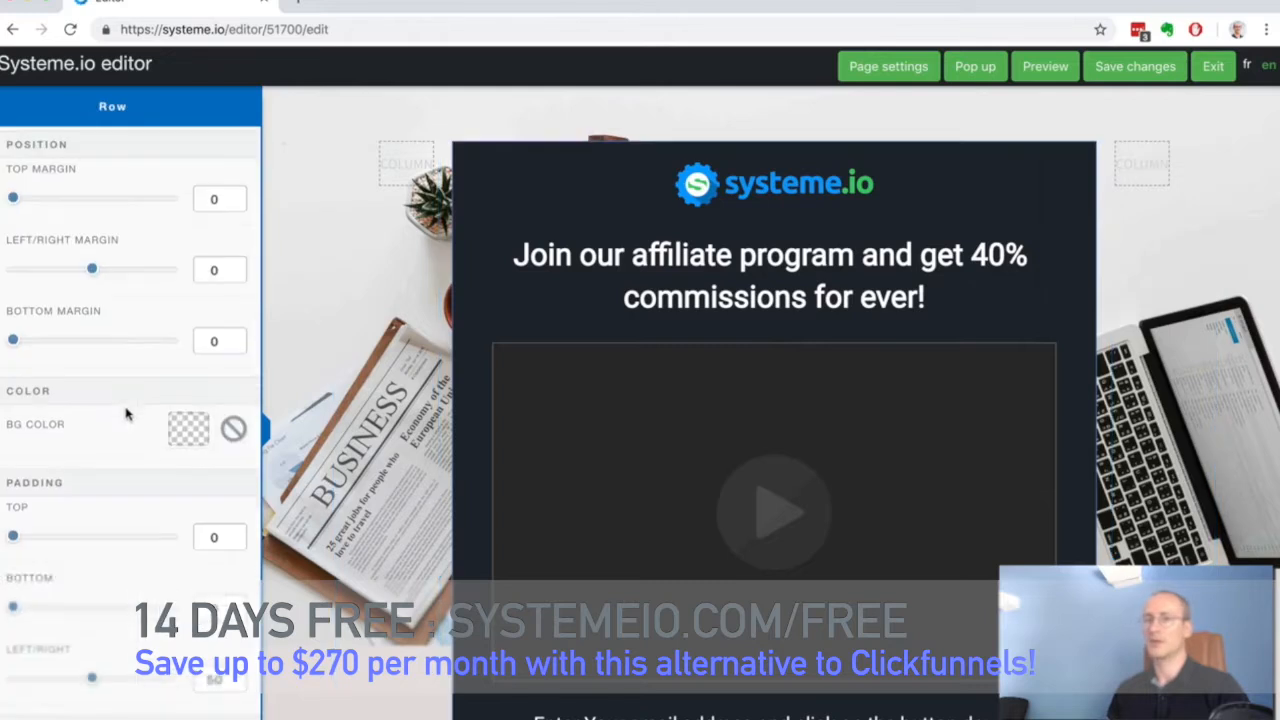
scroll(126, 414, "down", 4)
left_click(112, 106)
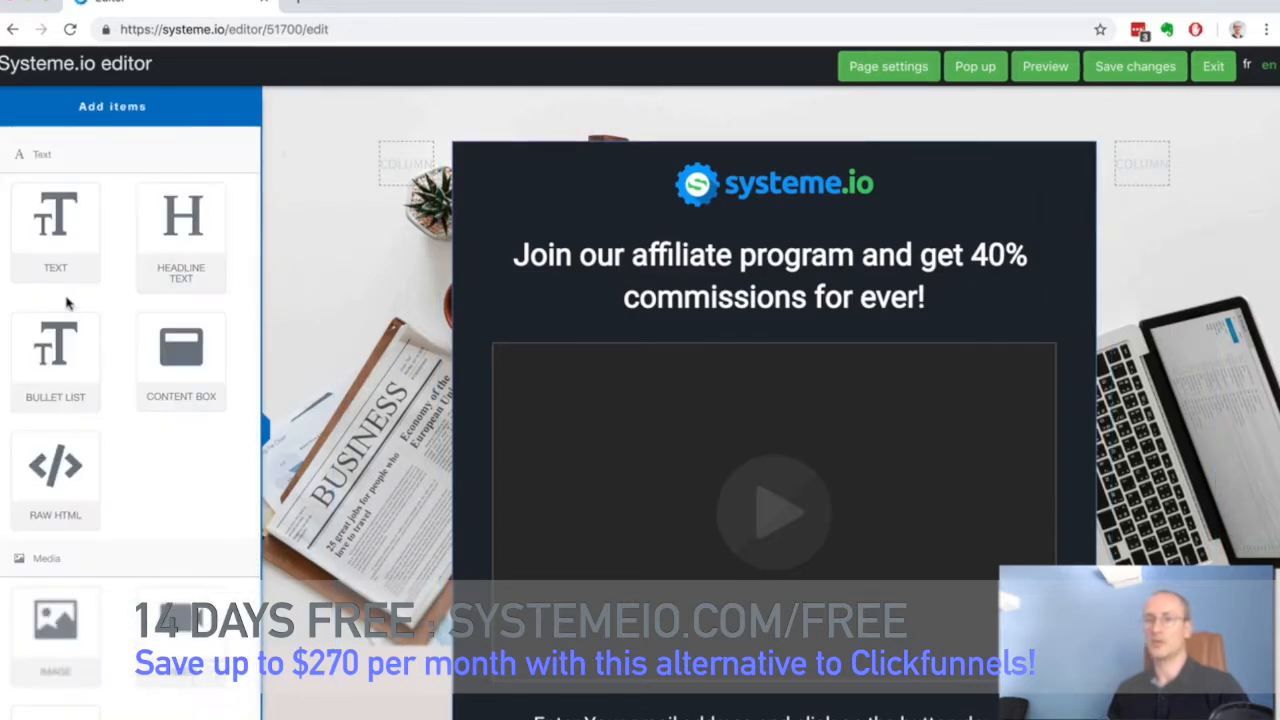
Add a form input above the email address field and set its input type to First name
scroll(48, 393, "down", 4)
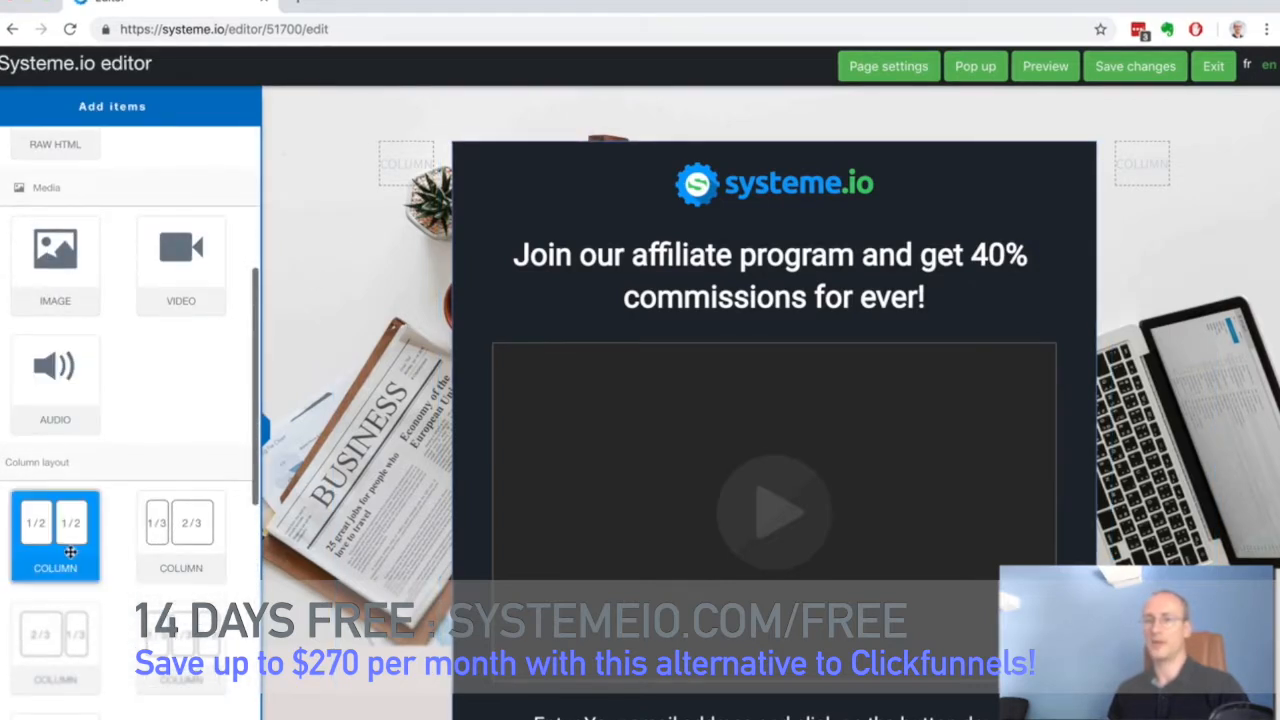
scroll(45, 525, "down", 3)
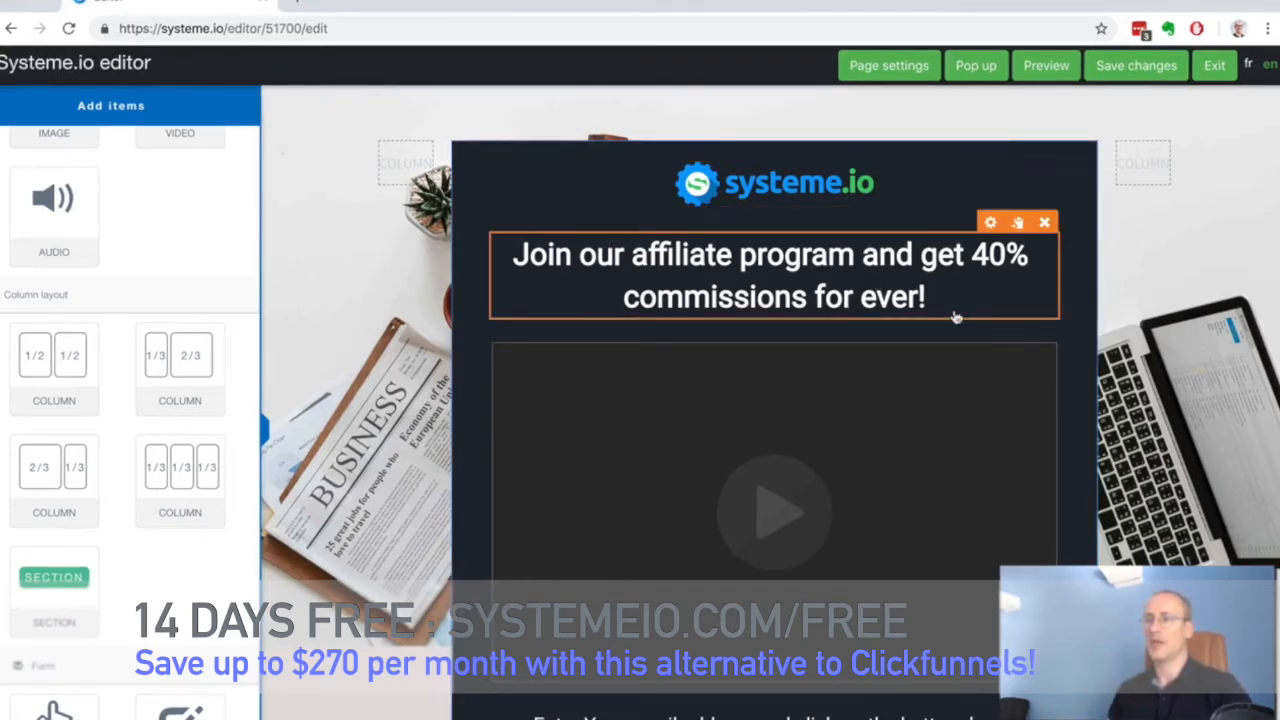
scroll(957, 320, "down", 3)
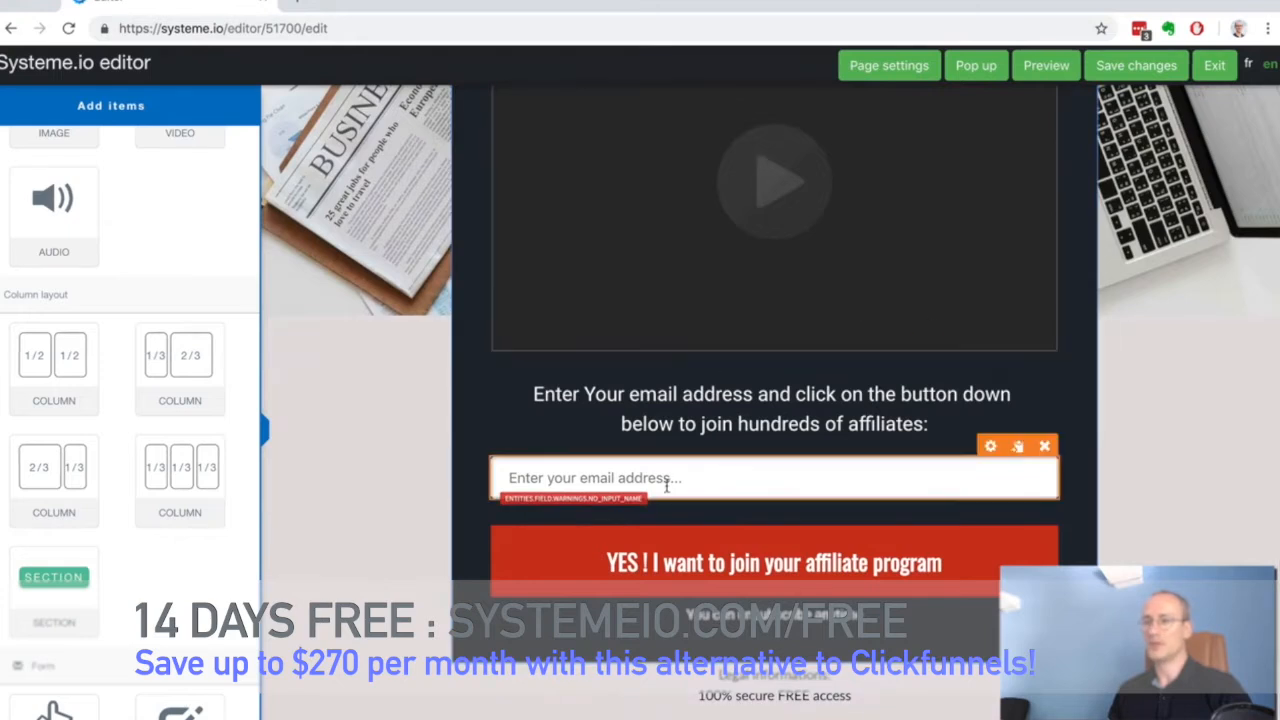
scroll(165, 405, "down", 3)
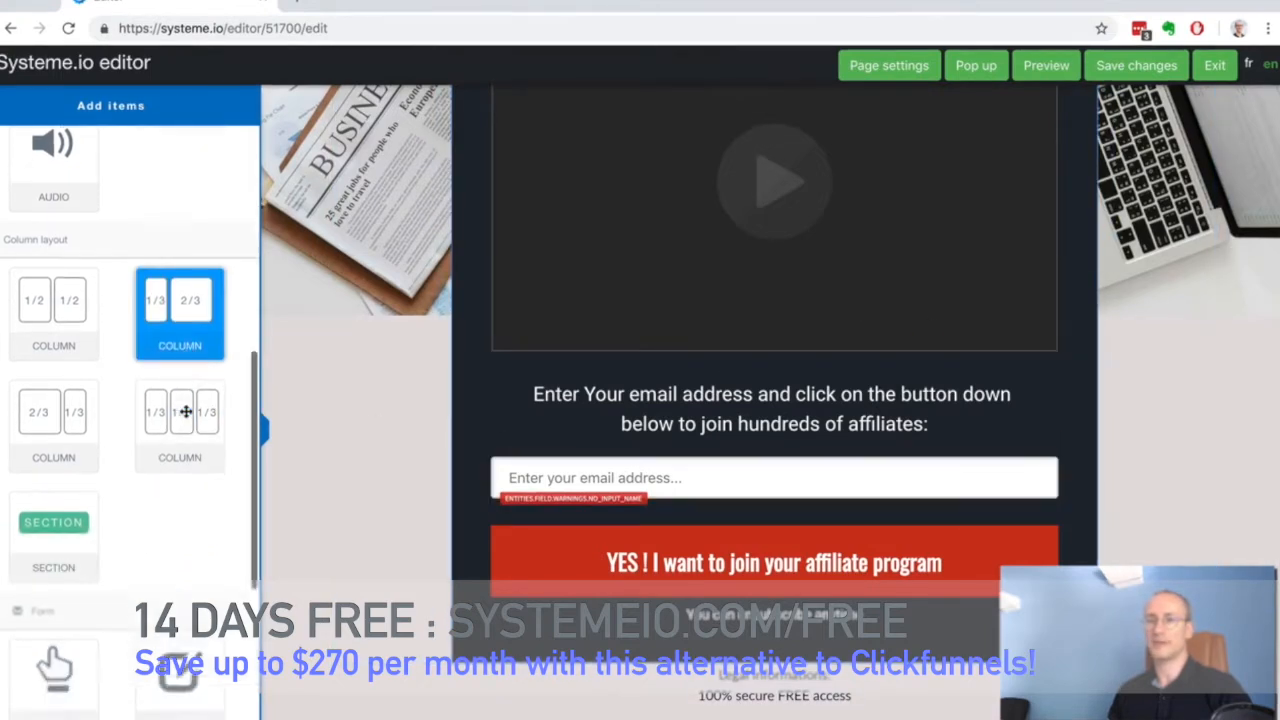
left_click_drag(163, 405, 603, 455)
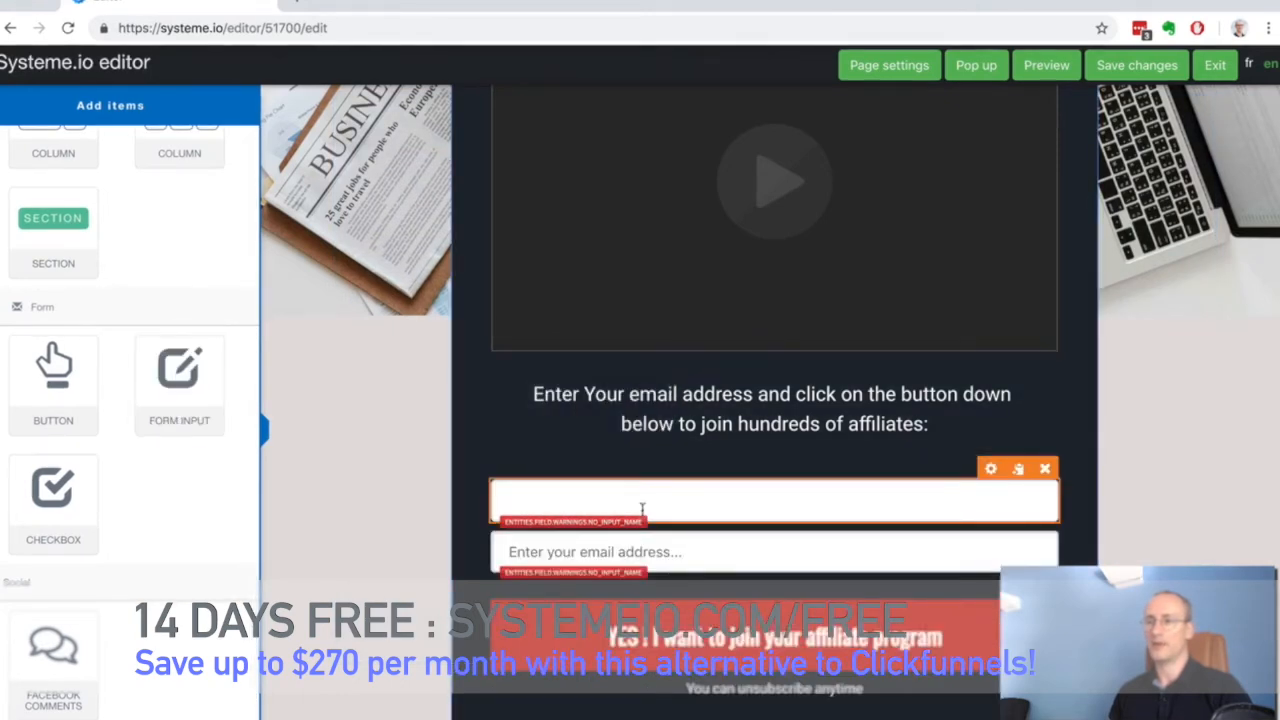
left_click(642, 508)
left_click(121, 176)
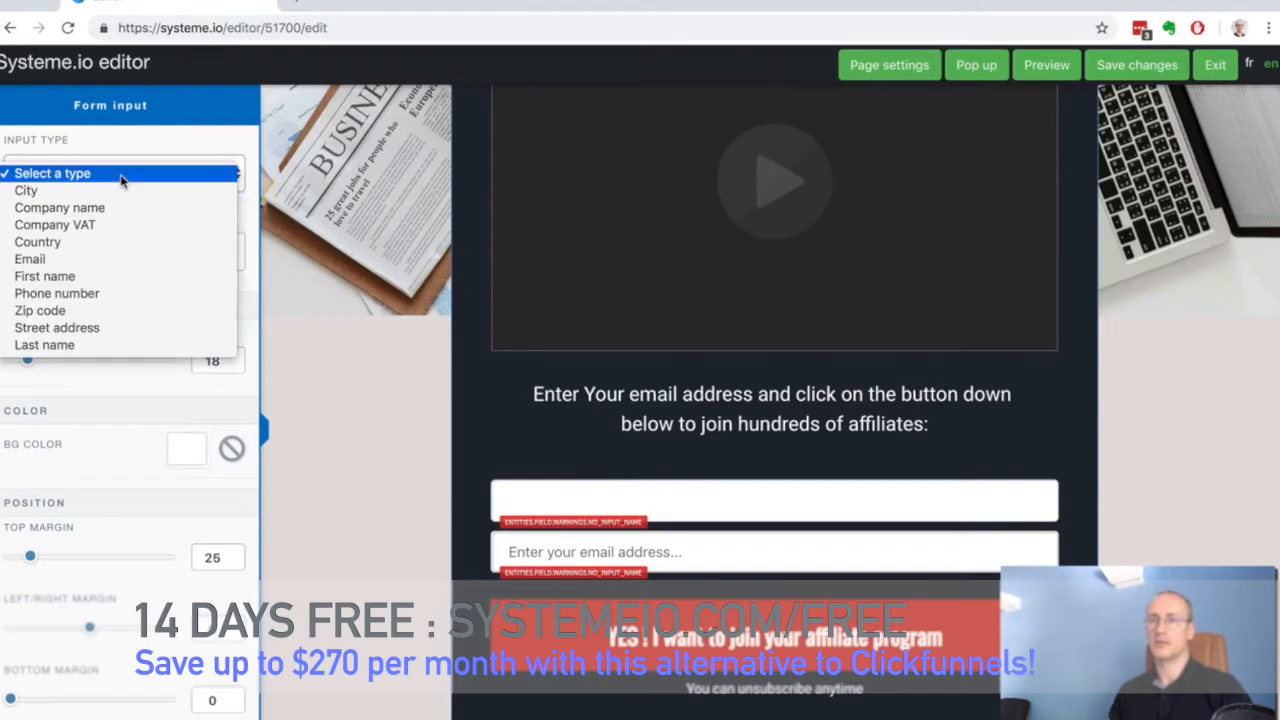
left_click(97, 278)
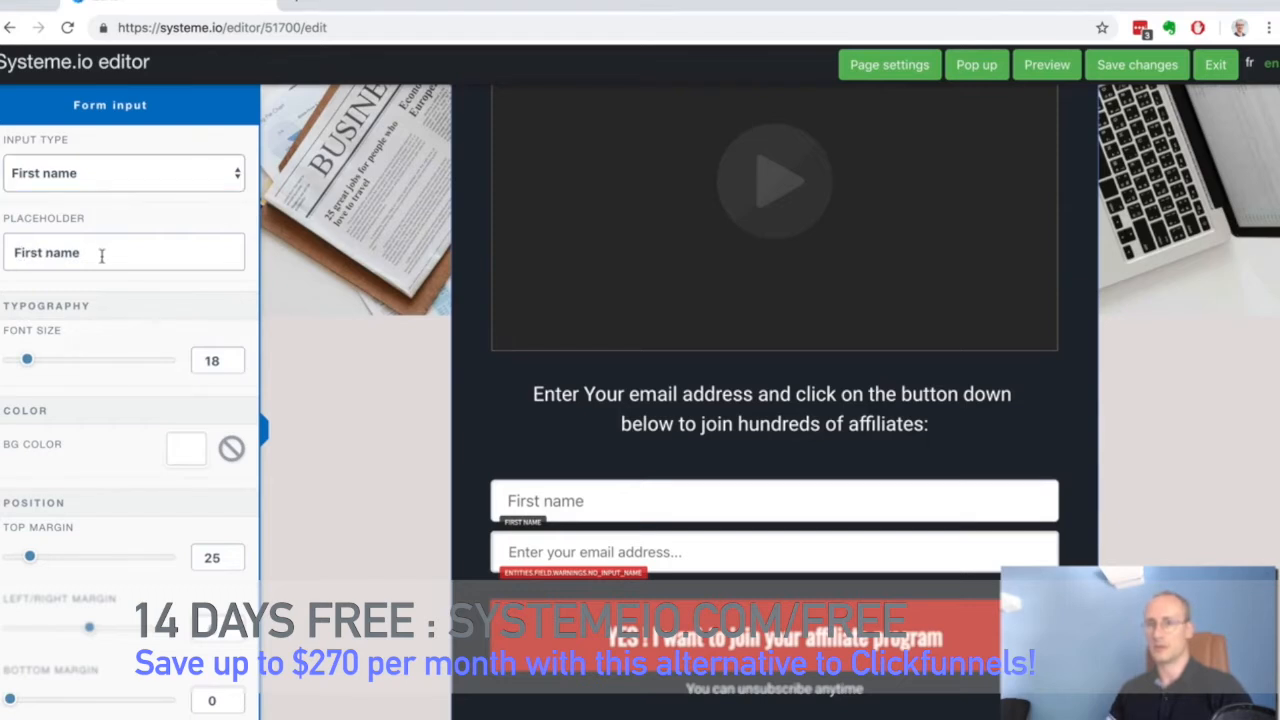
Change the new form input's placeholder to "Enter your first name"
left_click(21, 252)
key("BackSpace")
type("Enter uour")
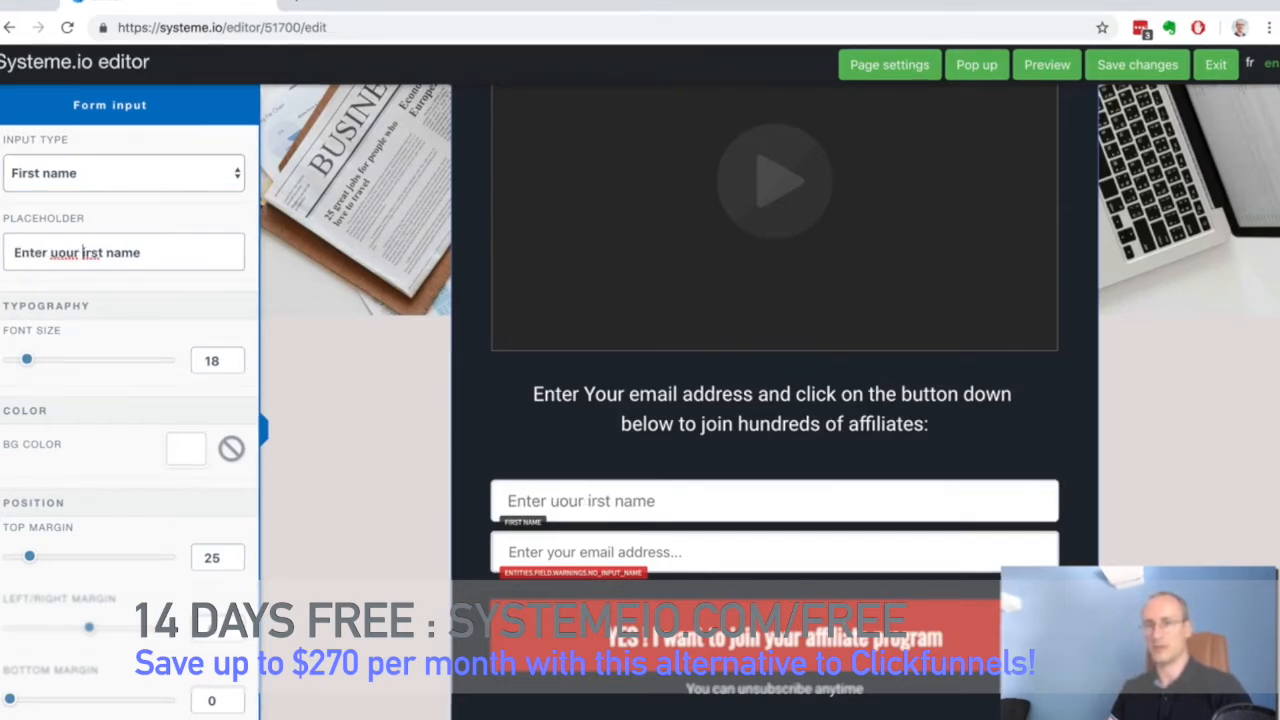
key("BackSpace")
key("BackSpace")
key("BackSpace")
key("BackSpace")
key("BackSpace")
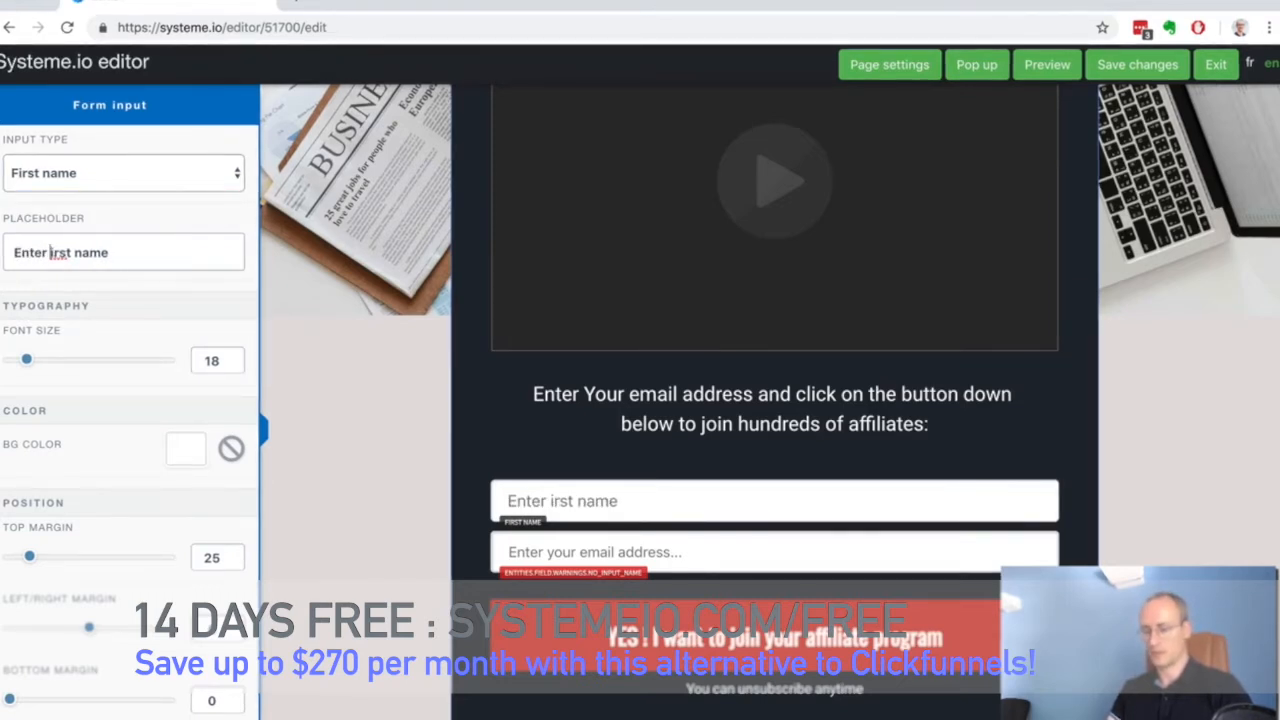
type("your f")
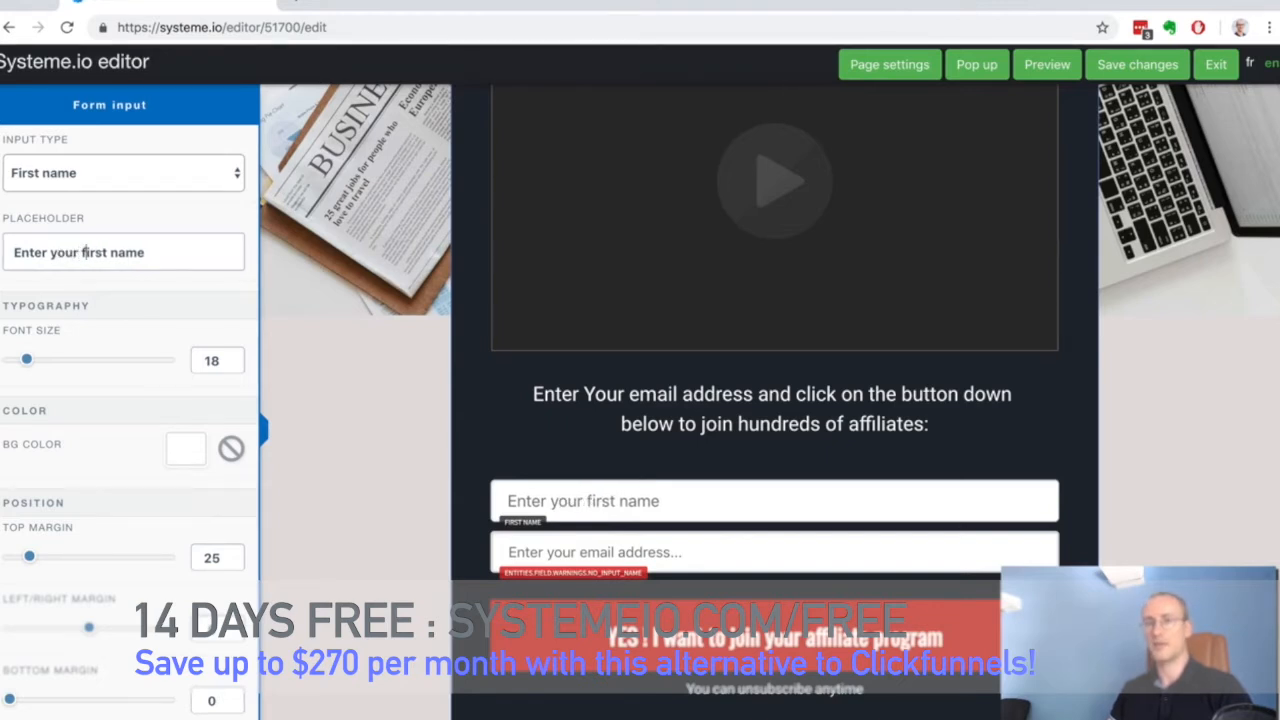
Set the top margin of the email address form input to 13
left_click(572, 549)
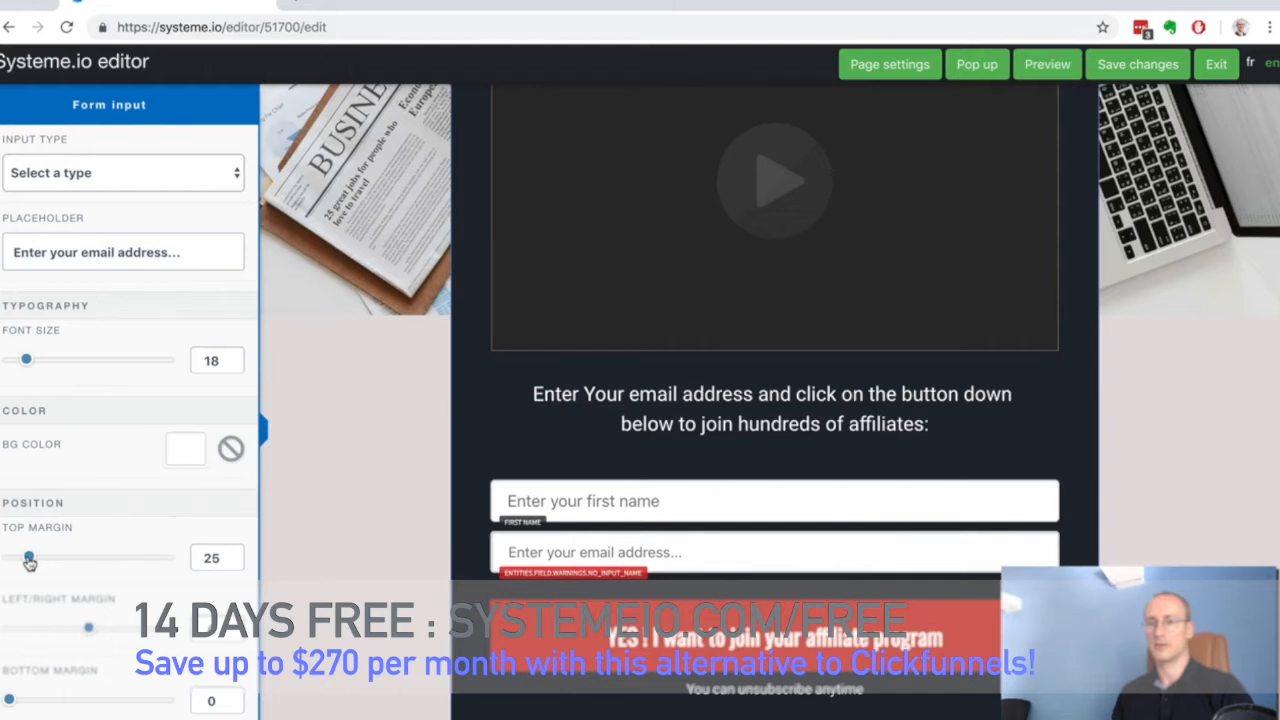
left_click_drag(30, 562, 20, 561)
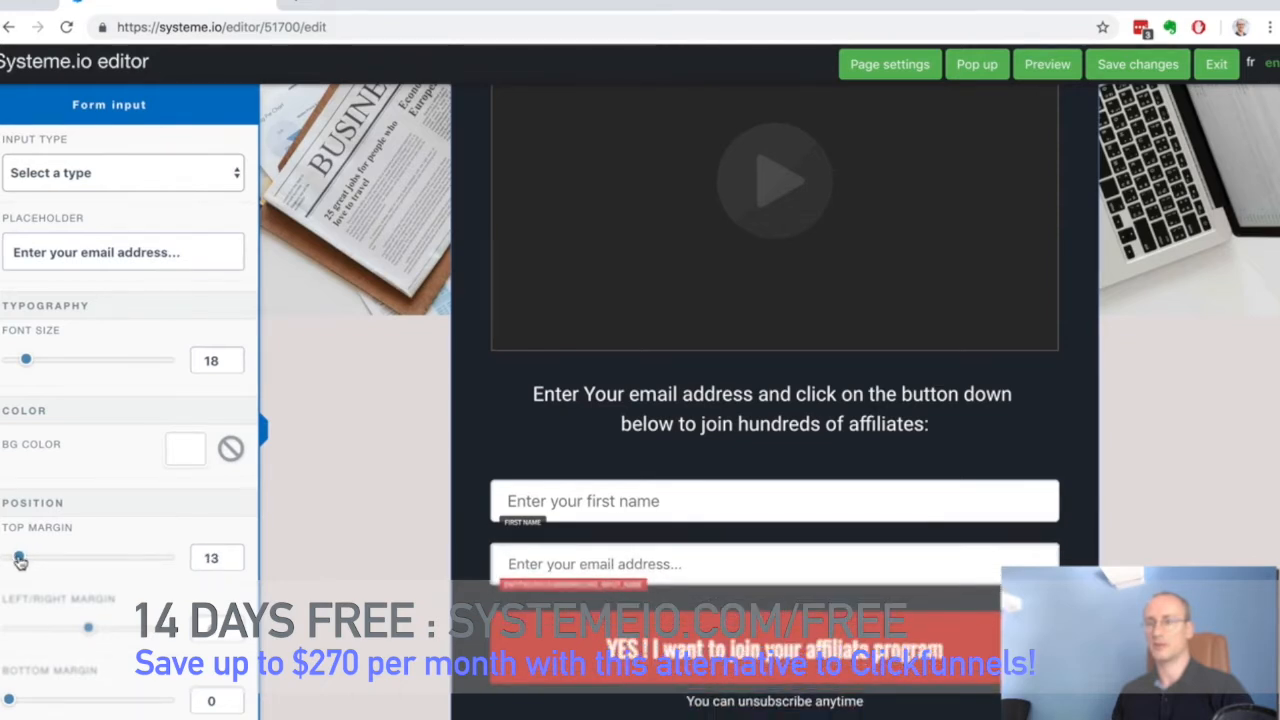
left_click(334, 434)
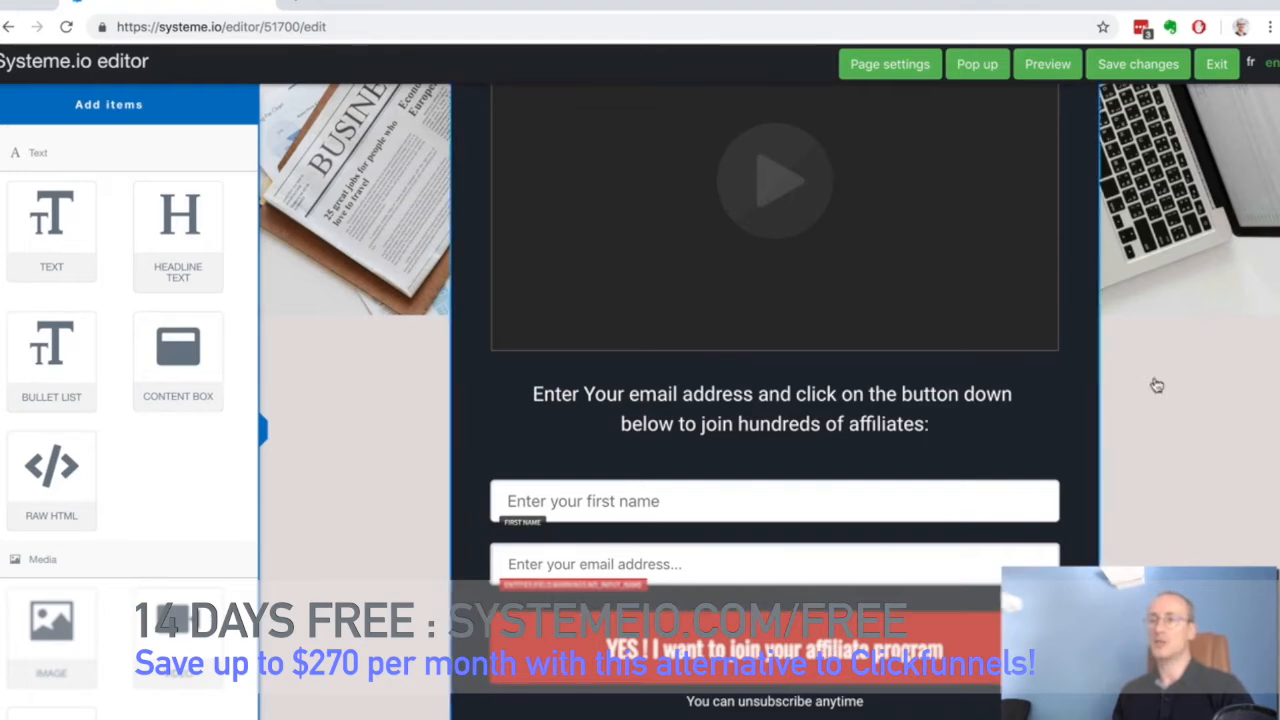
Save the squeeze page changes and exit the page editor
scroll(1191, 309, "up", 3)
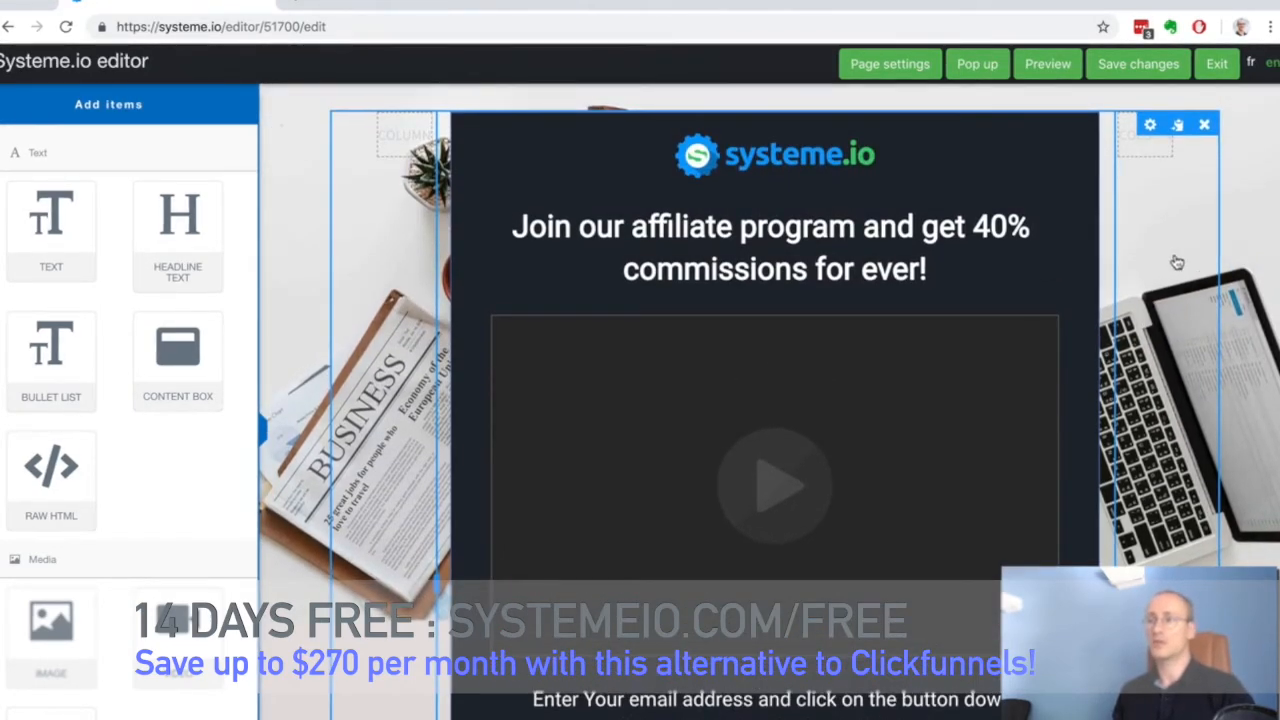
scroll(1180, 250, "up", 1)
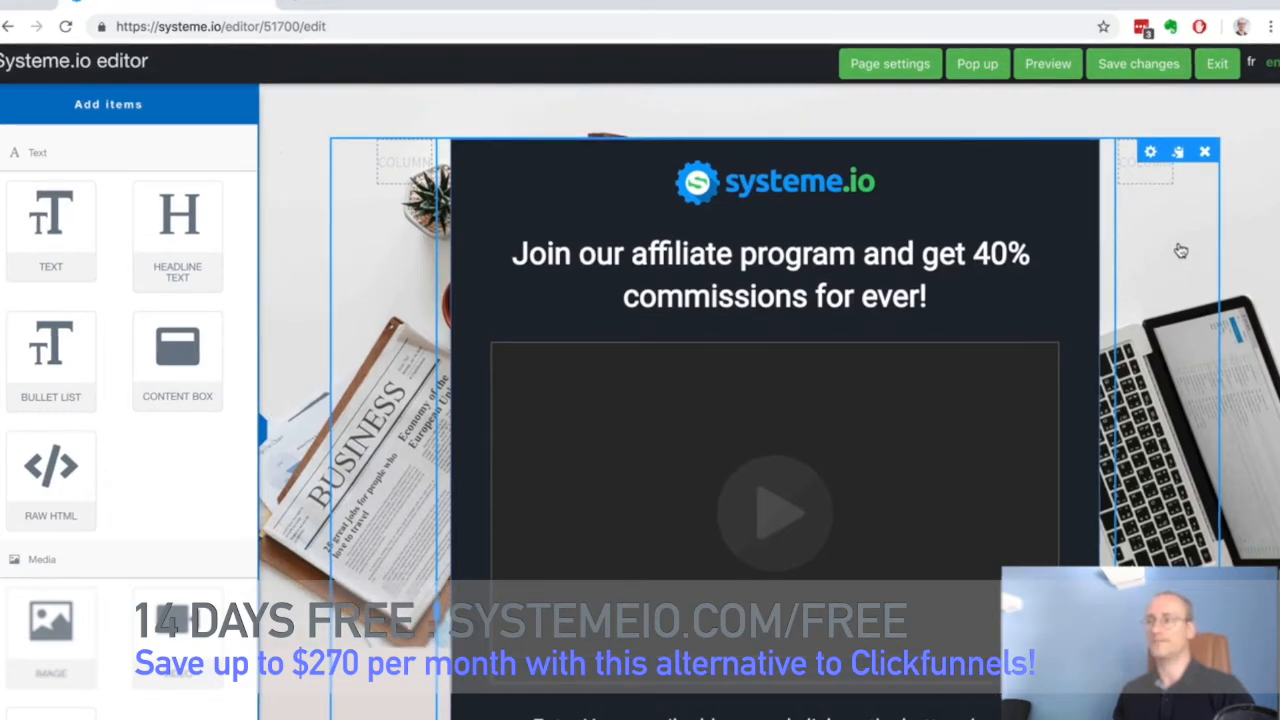
left_click(1136, 63)
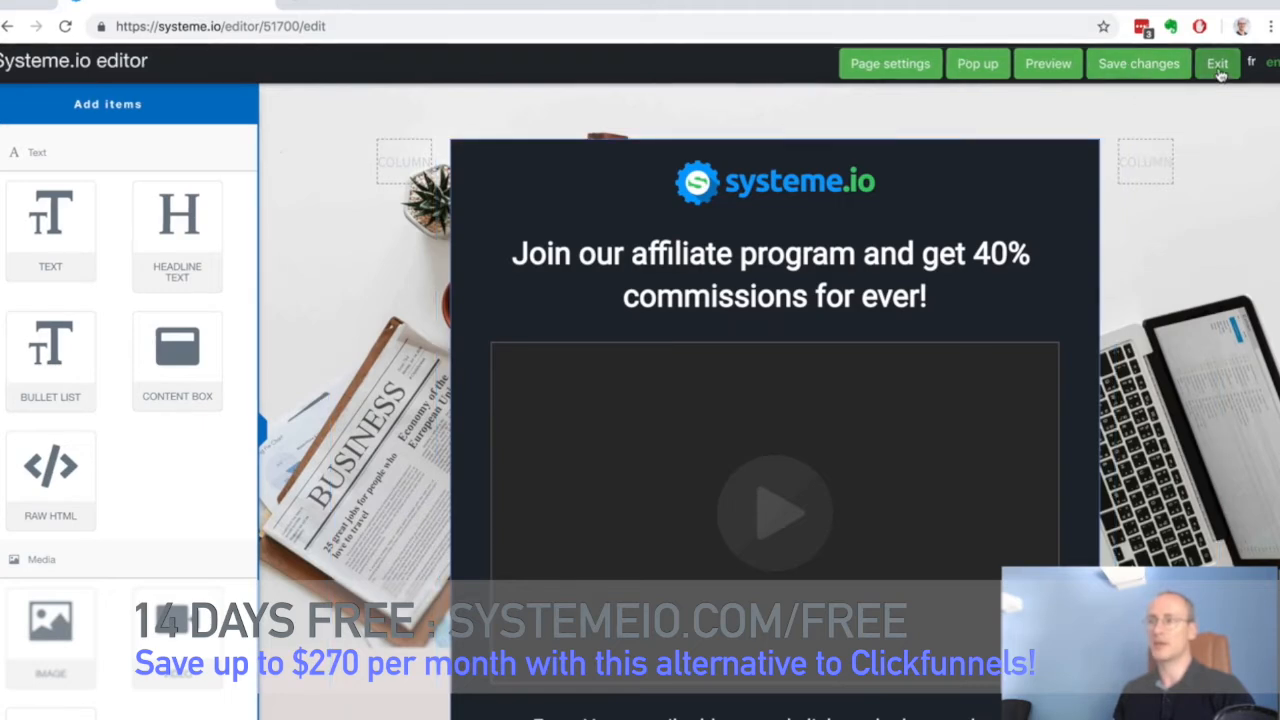
left_click(1219, 73)
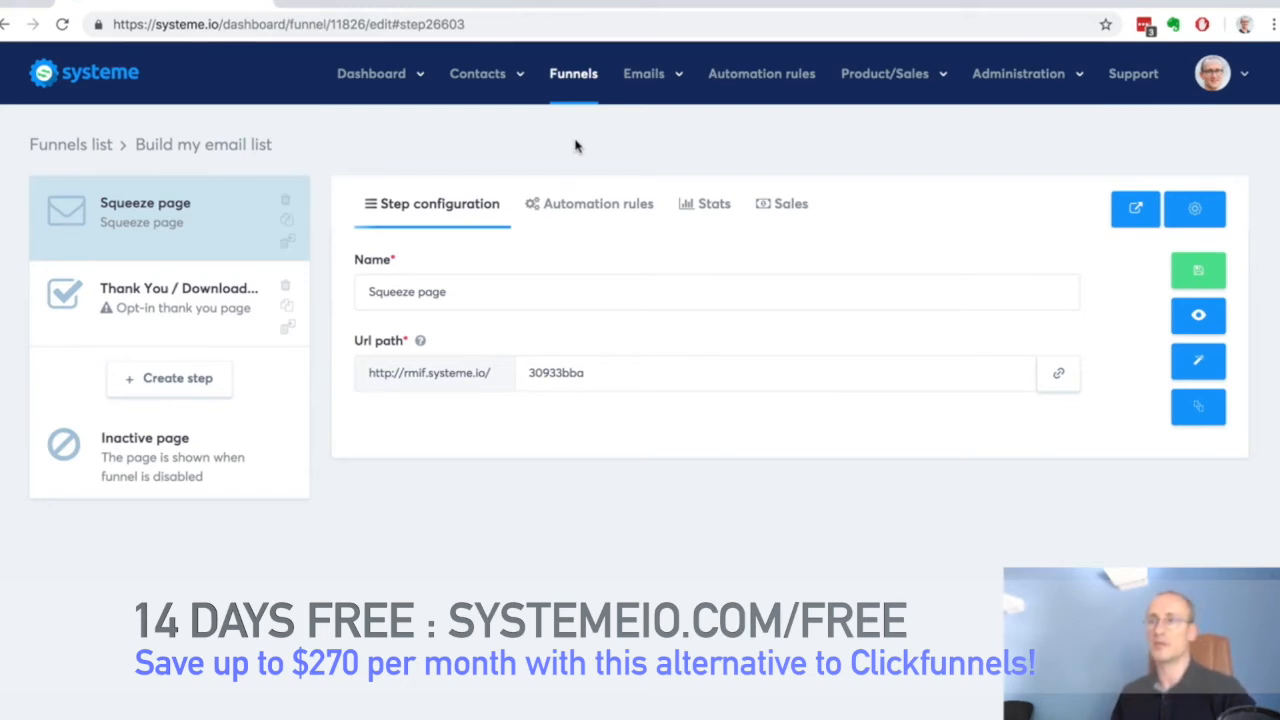
In the squeeze page's automation rules, add an "Add a tag" action to the "Form subscribed" trigger
left_click(584, 213)
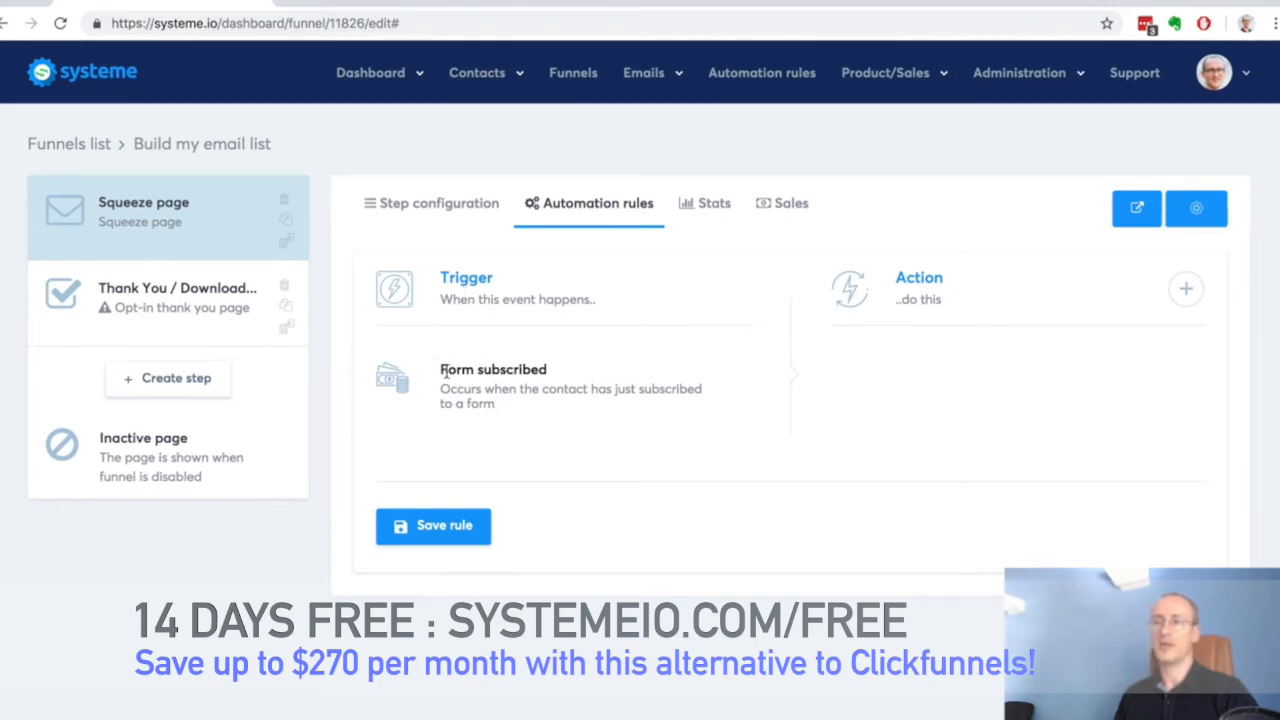
left_click(1181, 290)
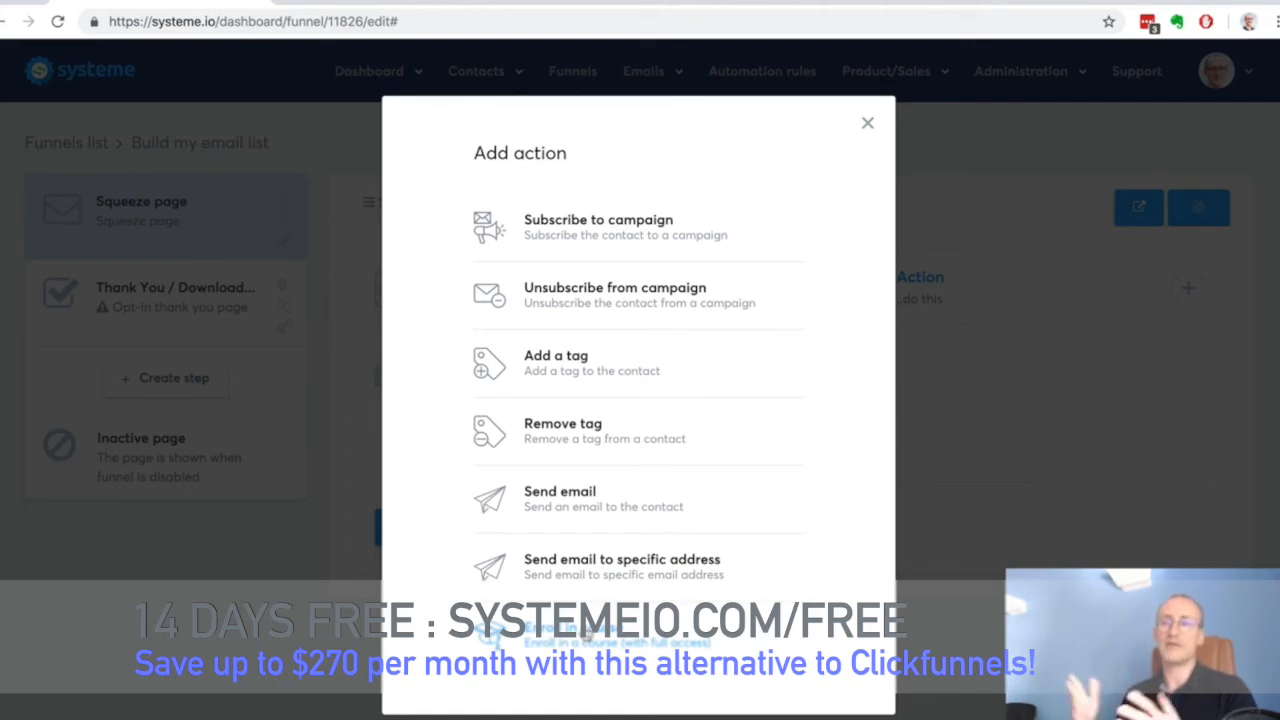
left_click(556, 368)
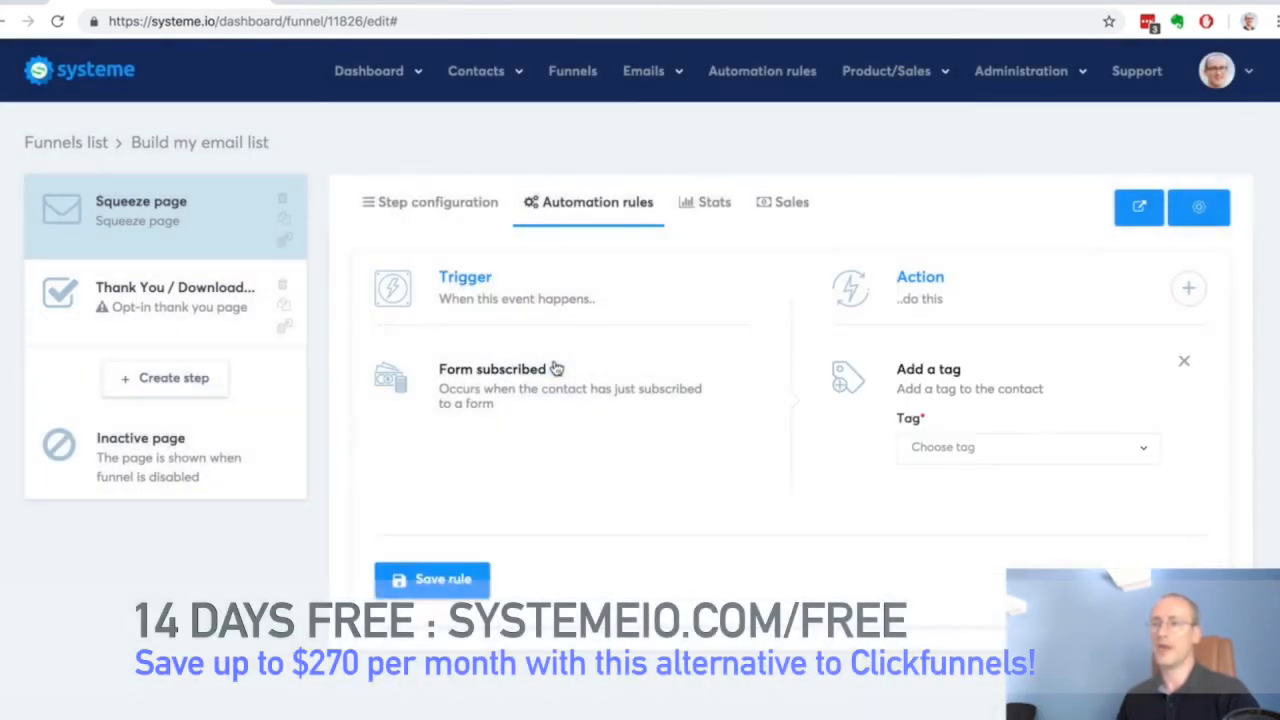
Choose "Contacts" as the tag for the action and save the automation rule
left_click(1053, 448)
type("conta")
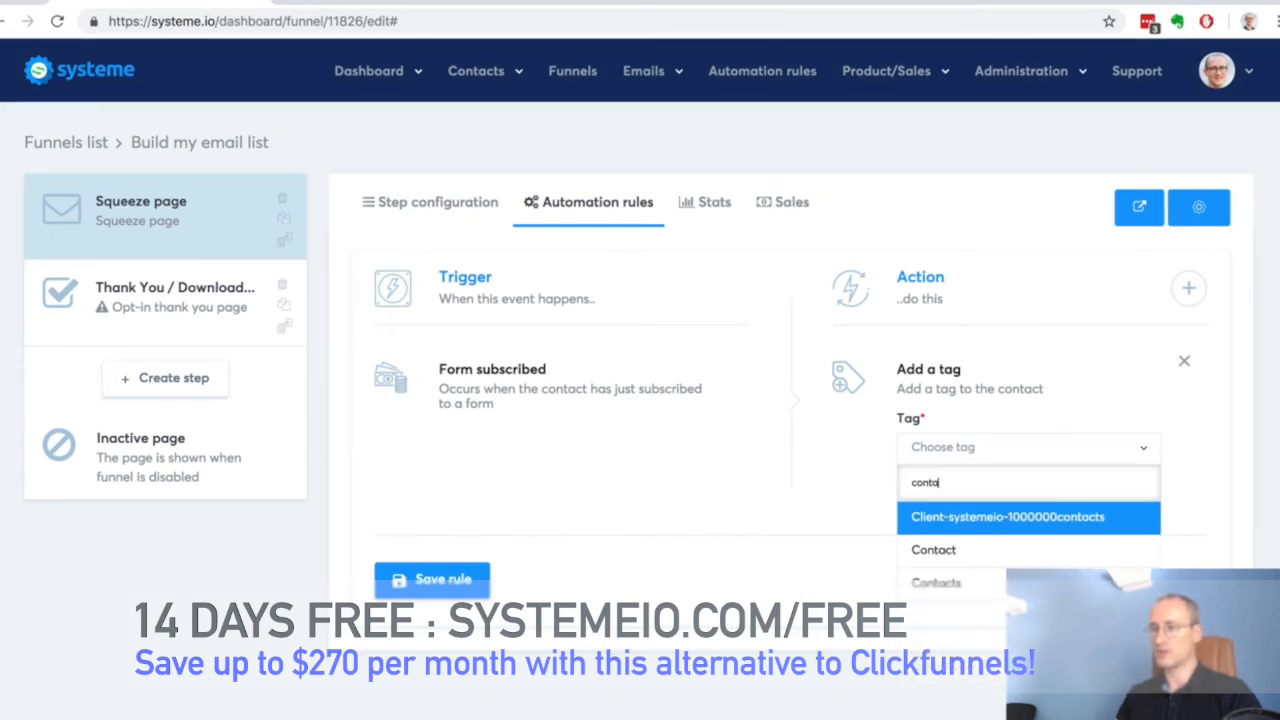
key("Down")
key("Down")
key("Return")
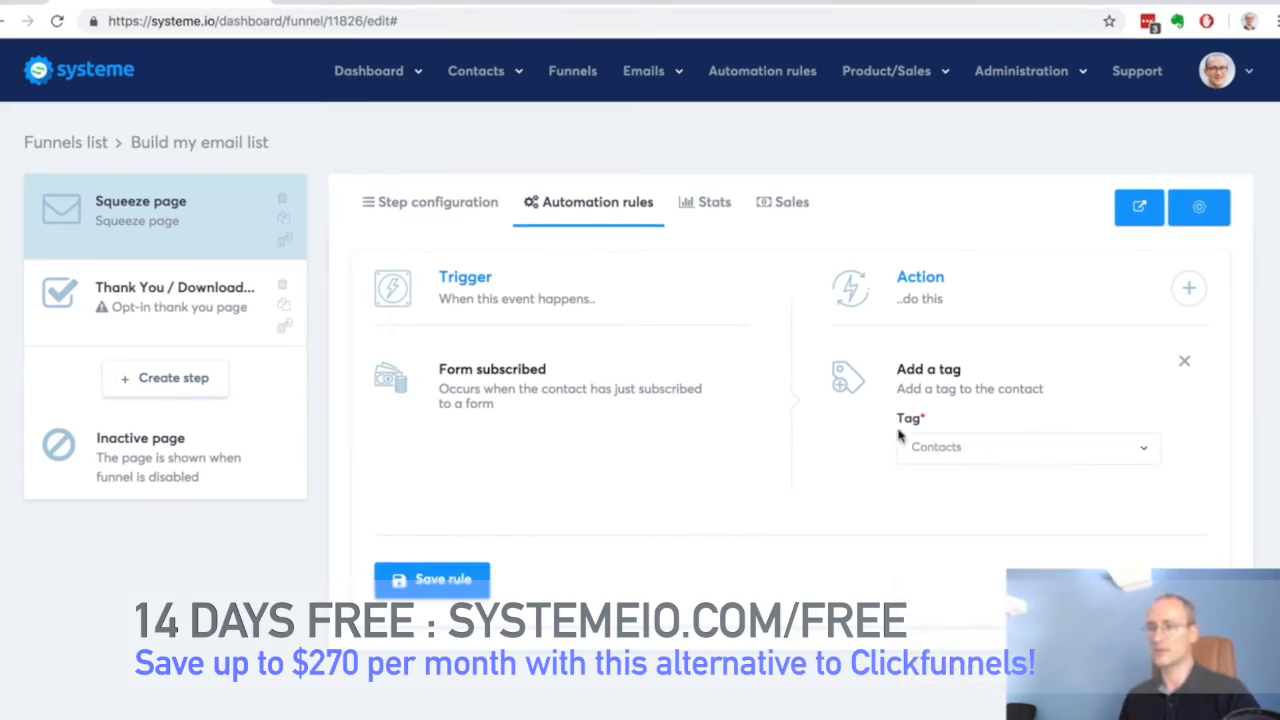
left_click(422, 577)
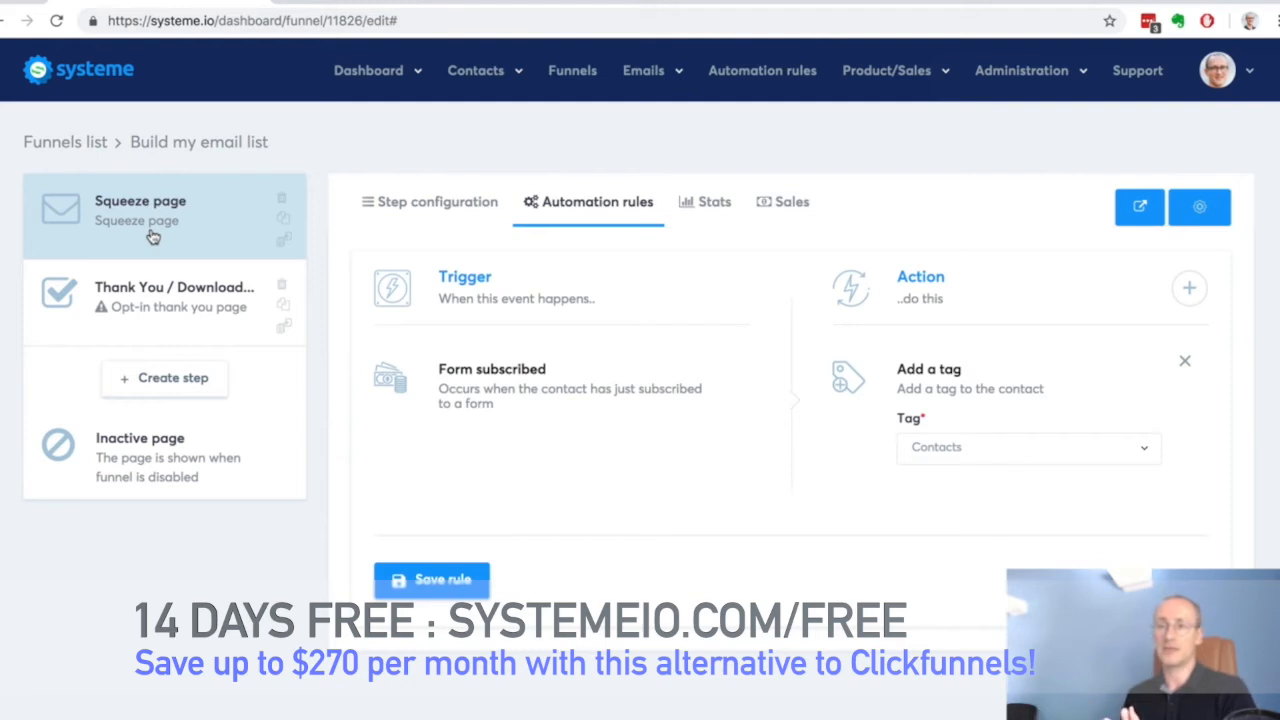
Open the Thank You / Download Page step, and create a new funnel step named "Sales pages" of type Sales page
left_click(157, 290)
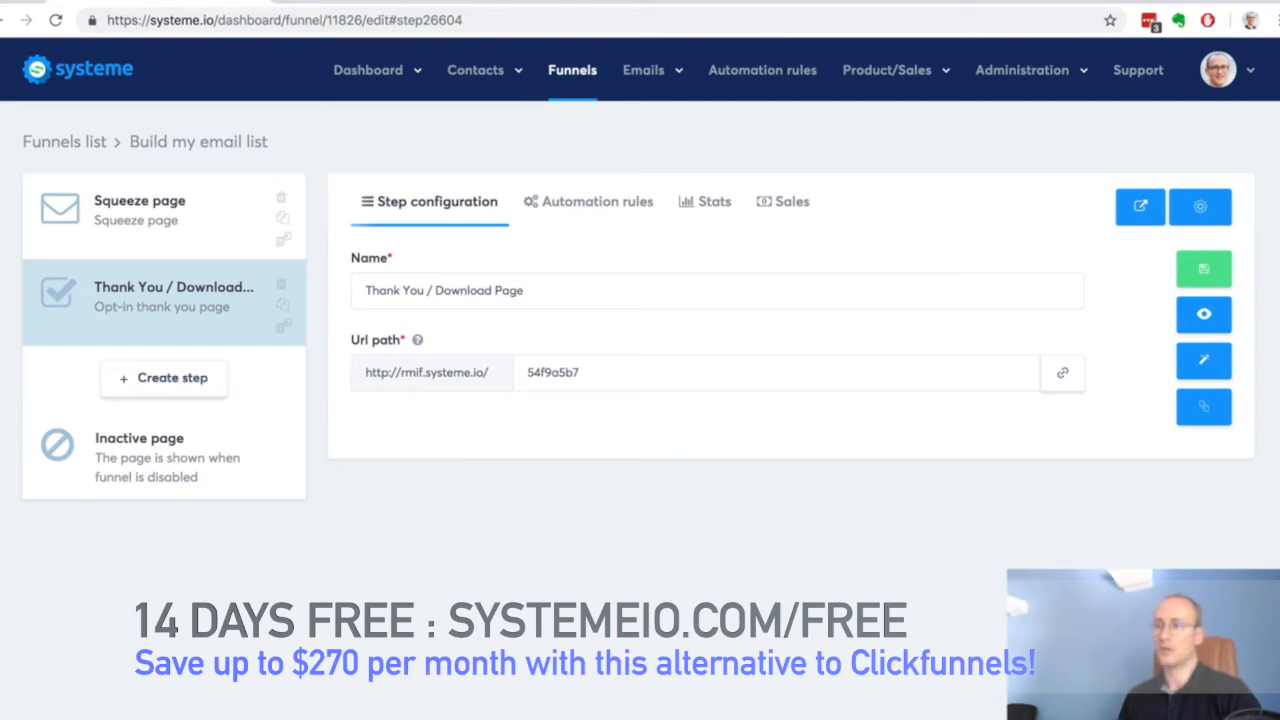
left_click(152, 388)
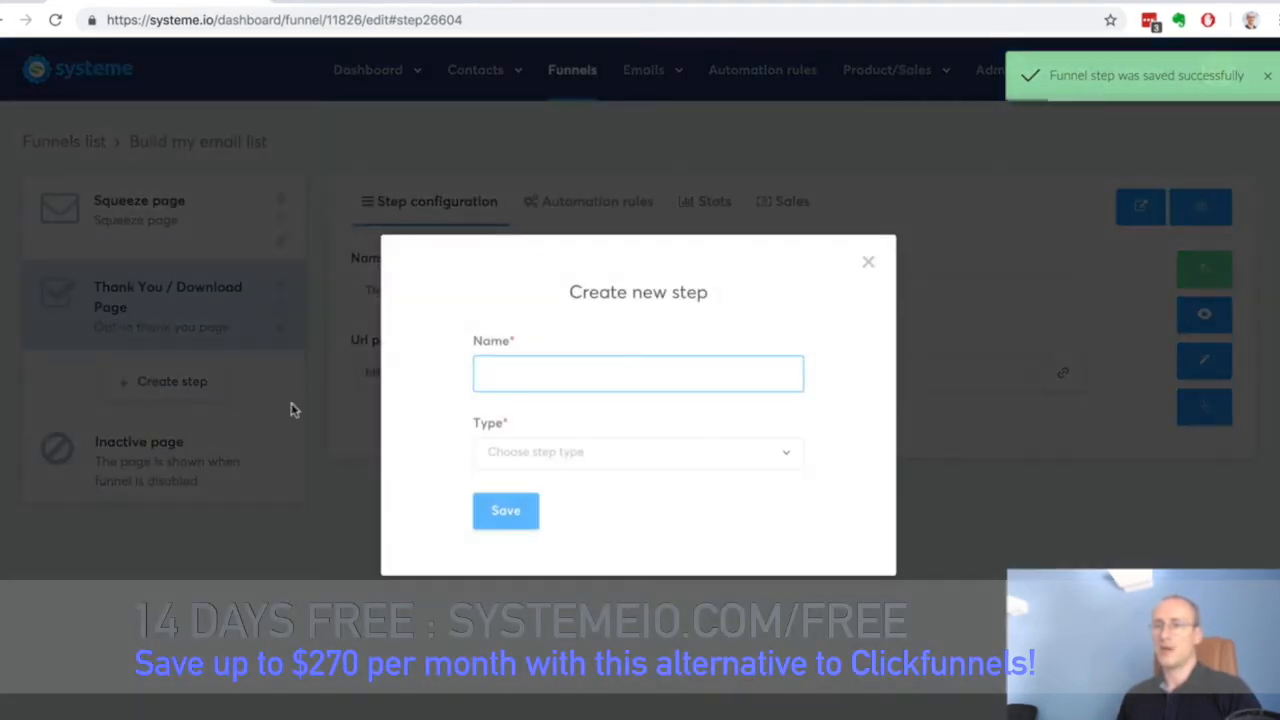
type("Sales pages")
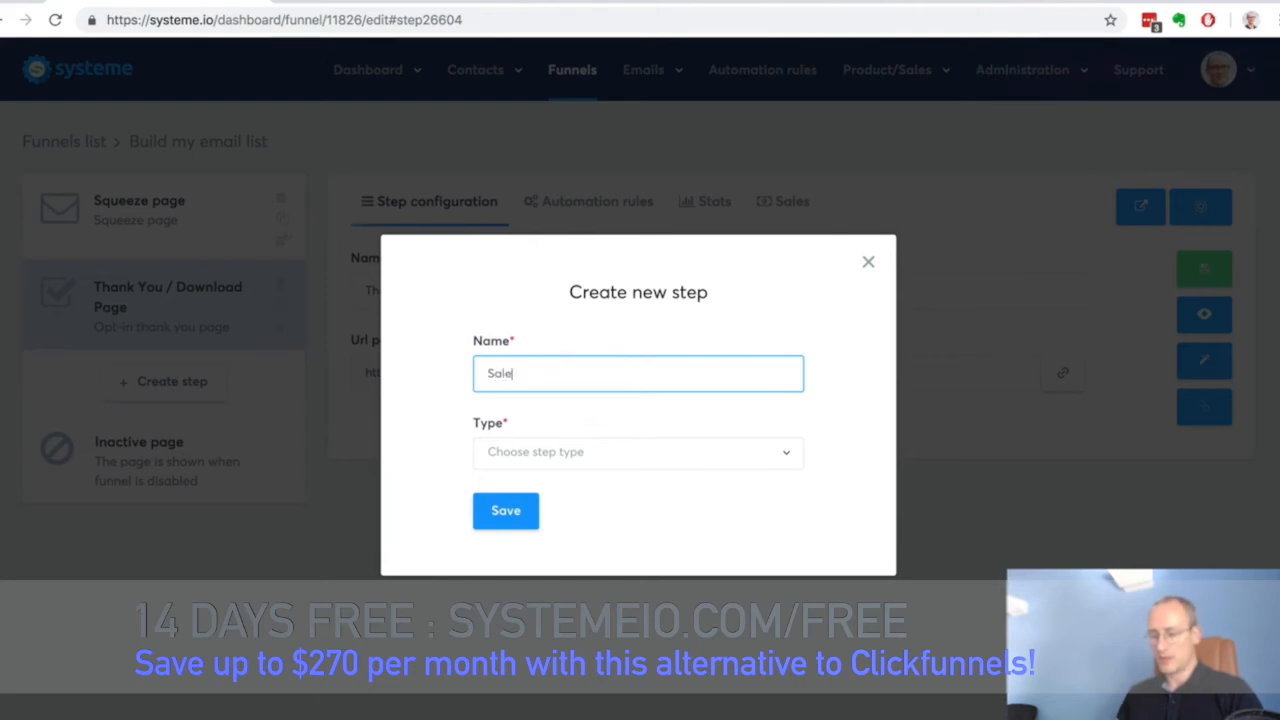
left_click(649, 463)
scroll(620, 570, "down", 3)
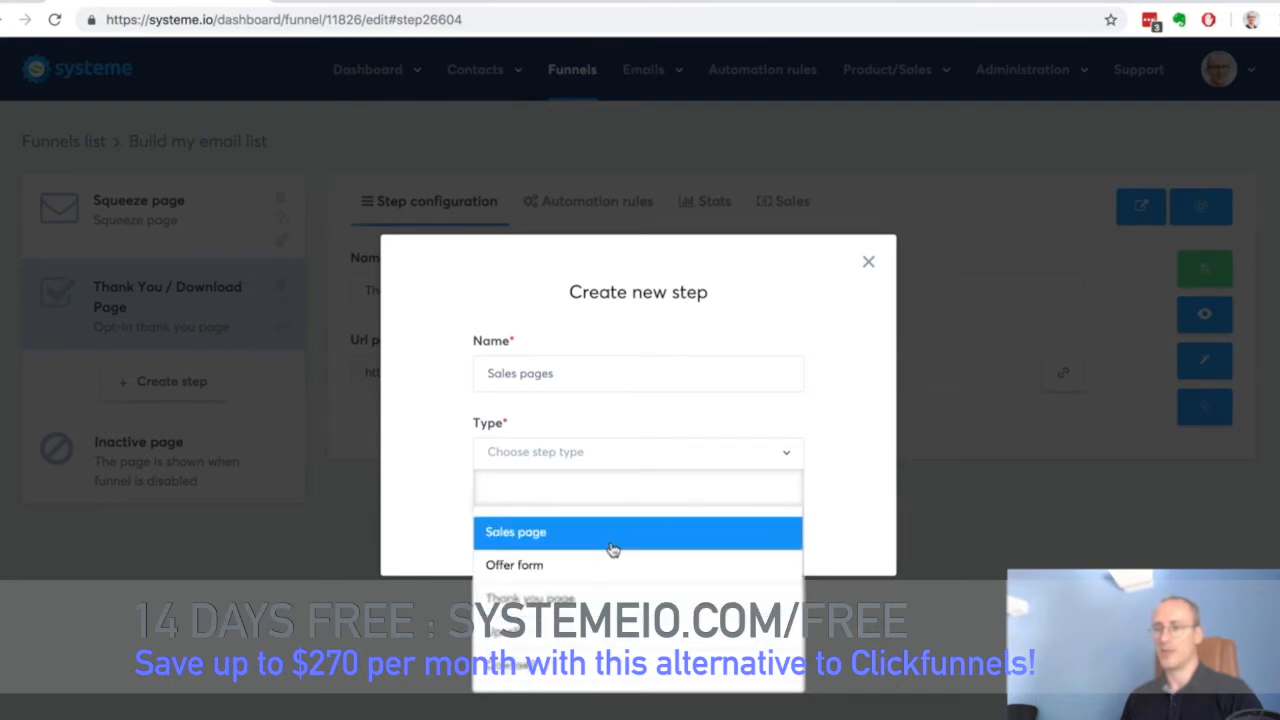
left_click(612, 549)
left_click(508, 514)
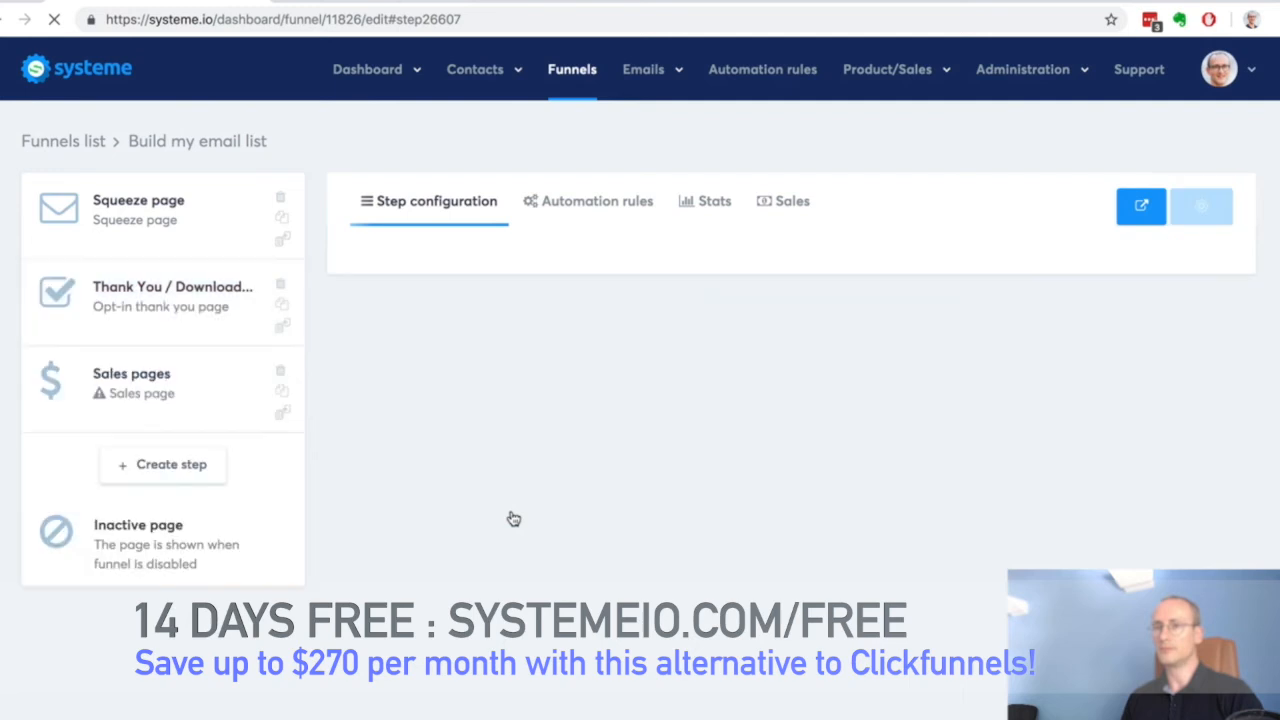
Save the Sales pages step with the "Long sales page" template and move it directly below the Squeeze page step
left_click(206, 420)
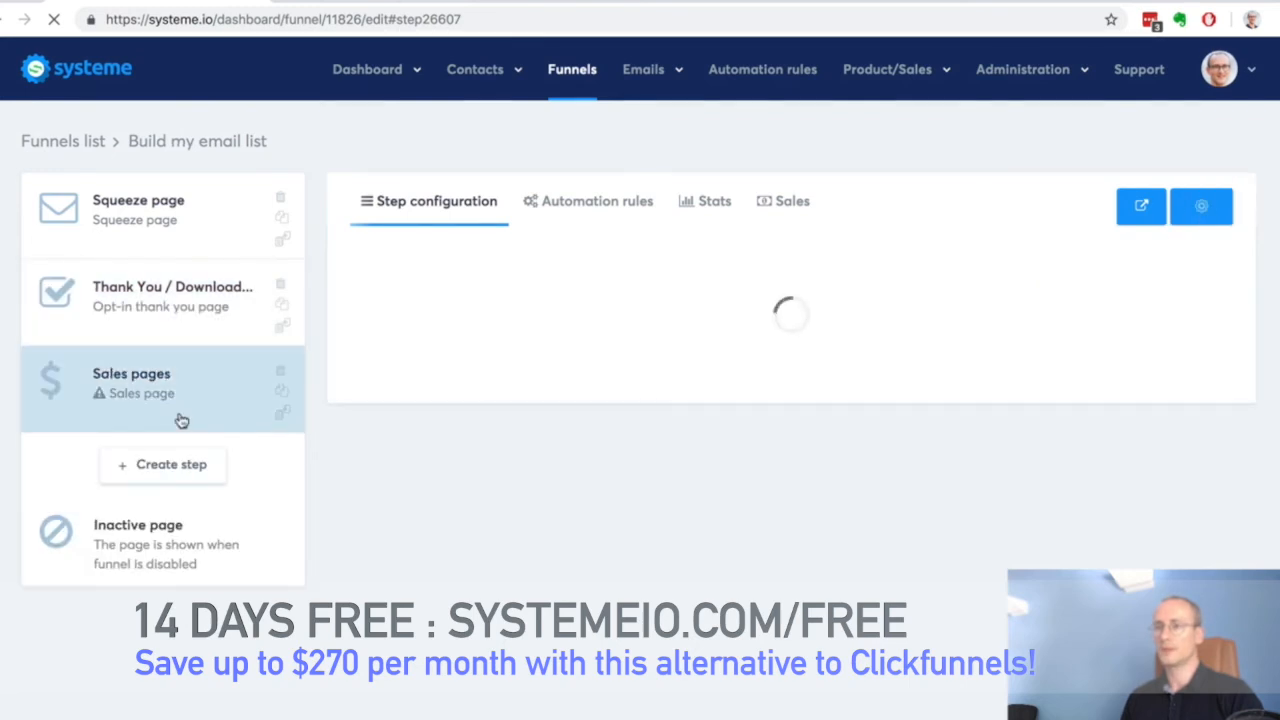
mouse_move(588, 388)
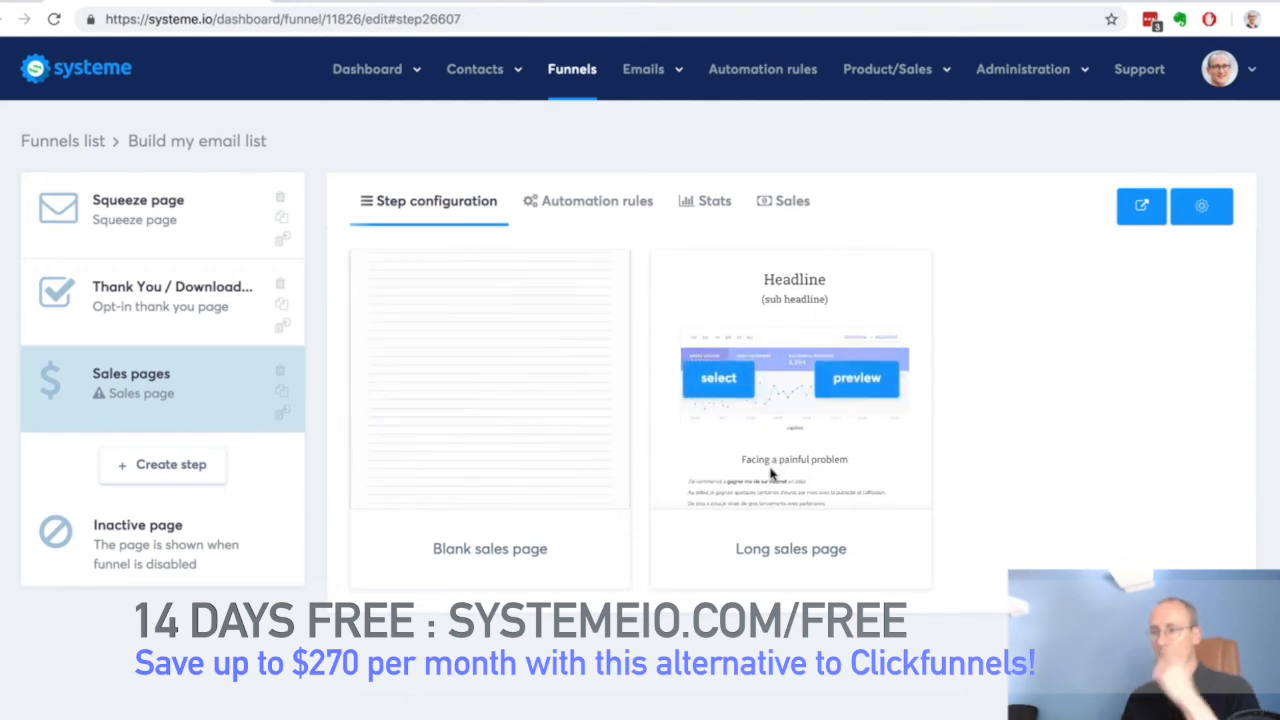
left_click(729, 386)
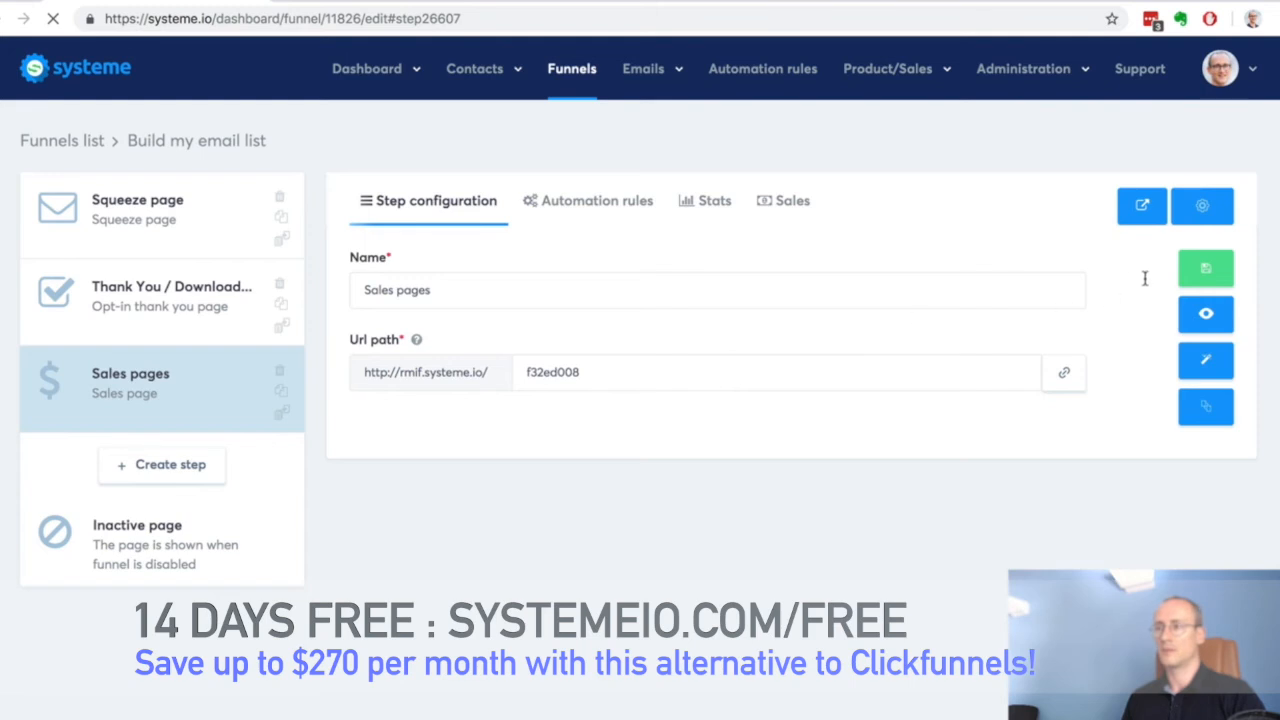
left_click(1205, 275)
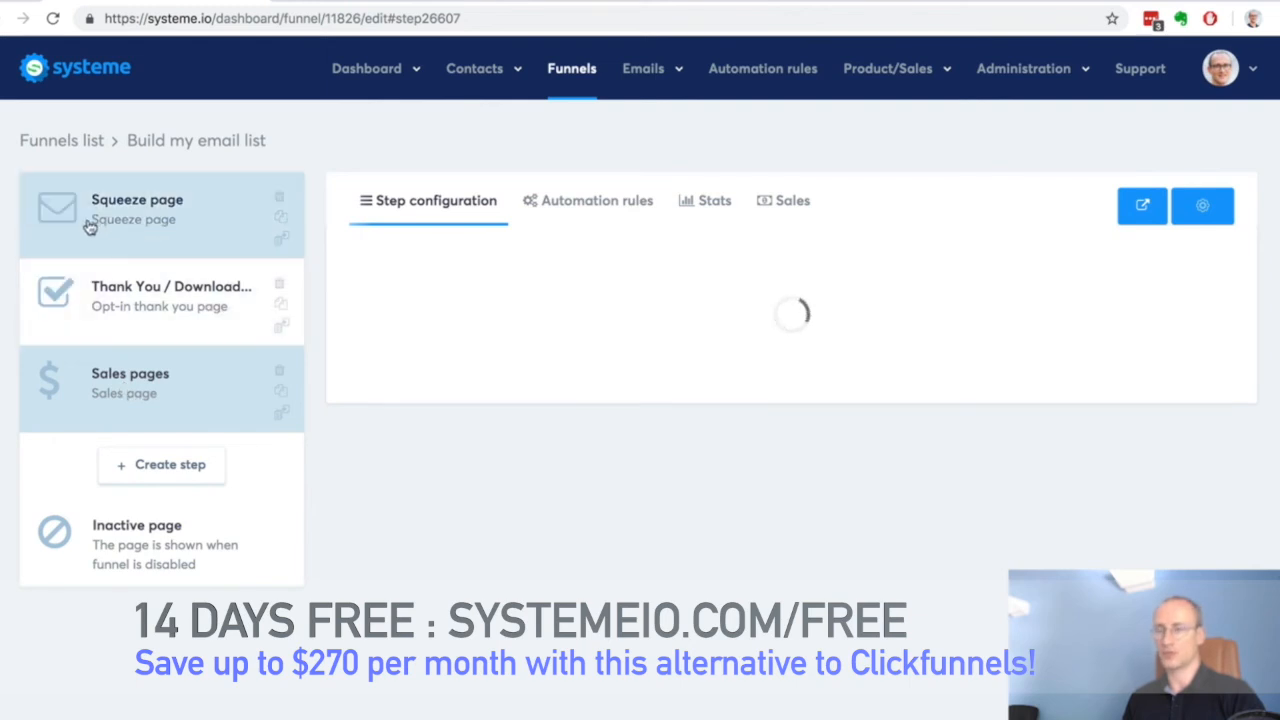
left_click_drag(146, 405, 148, 298)
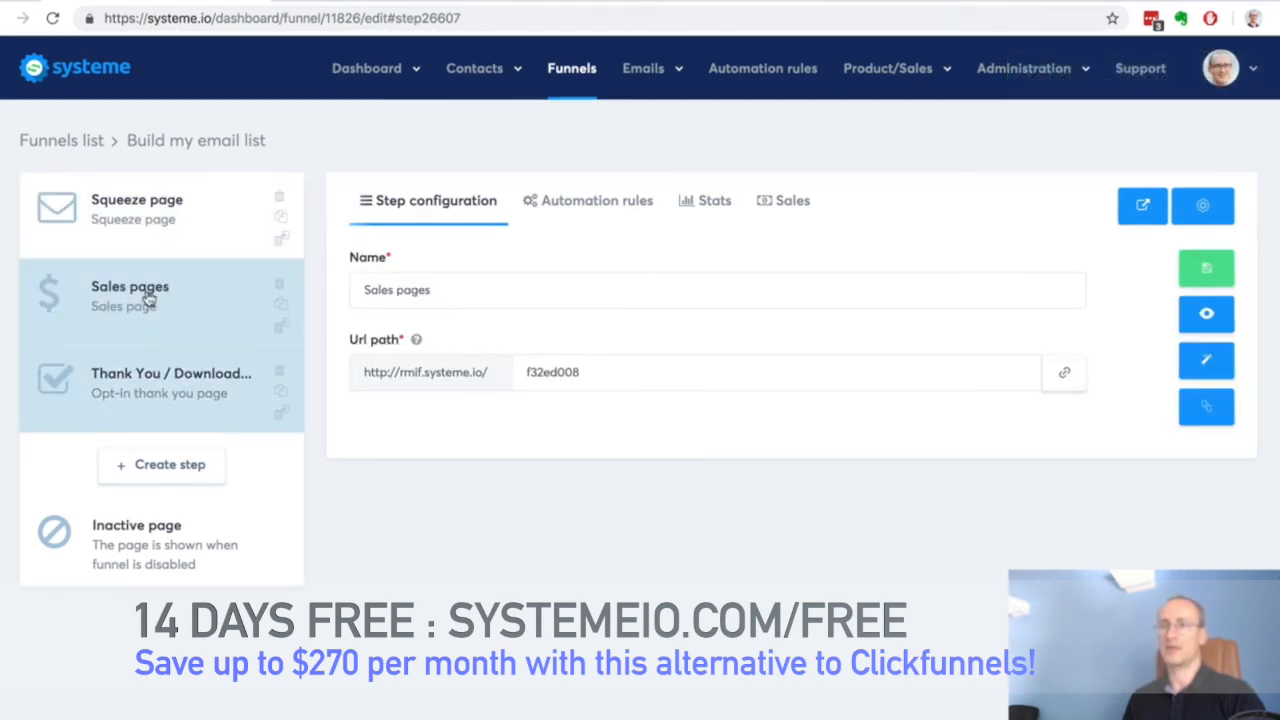
Open the squeeze page in the page editor and review its page settings down to the SEO meta data
left_click(133, 217)
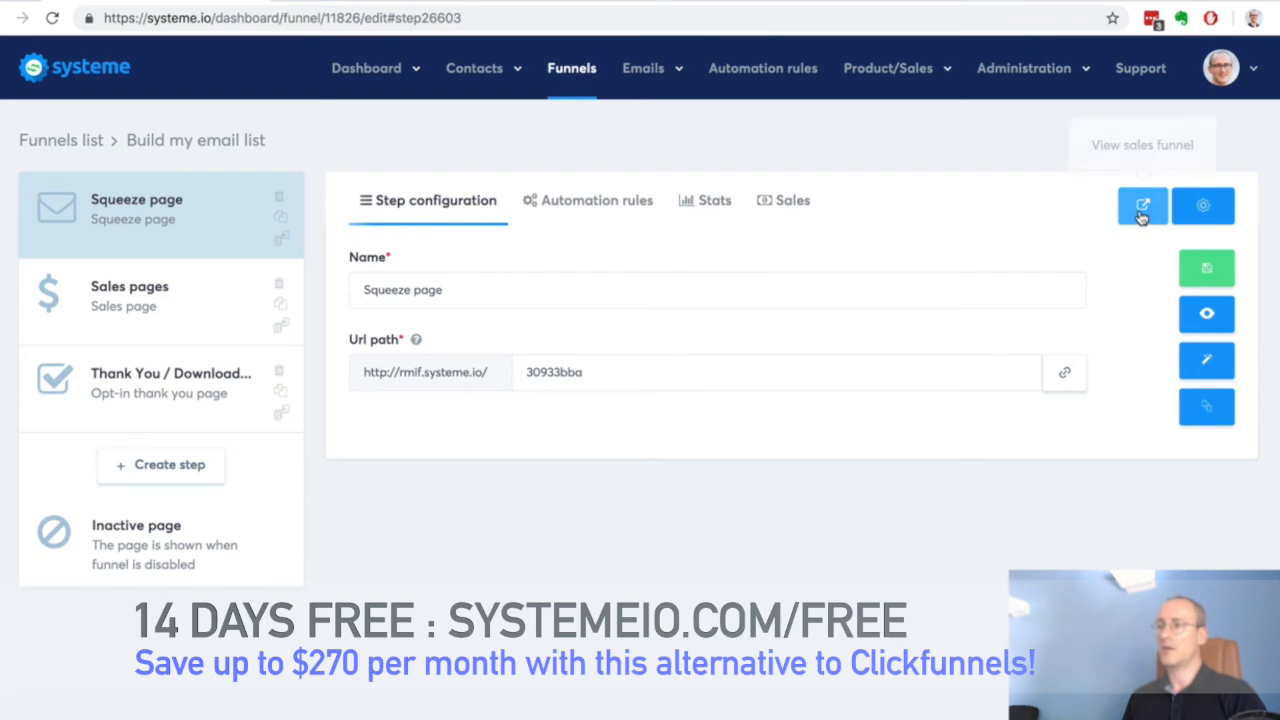
left_click(1209, 362)
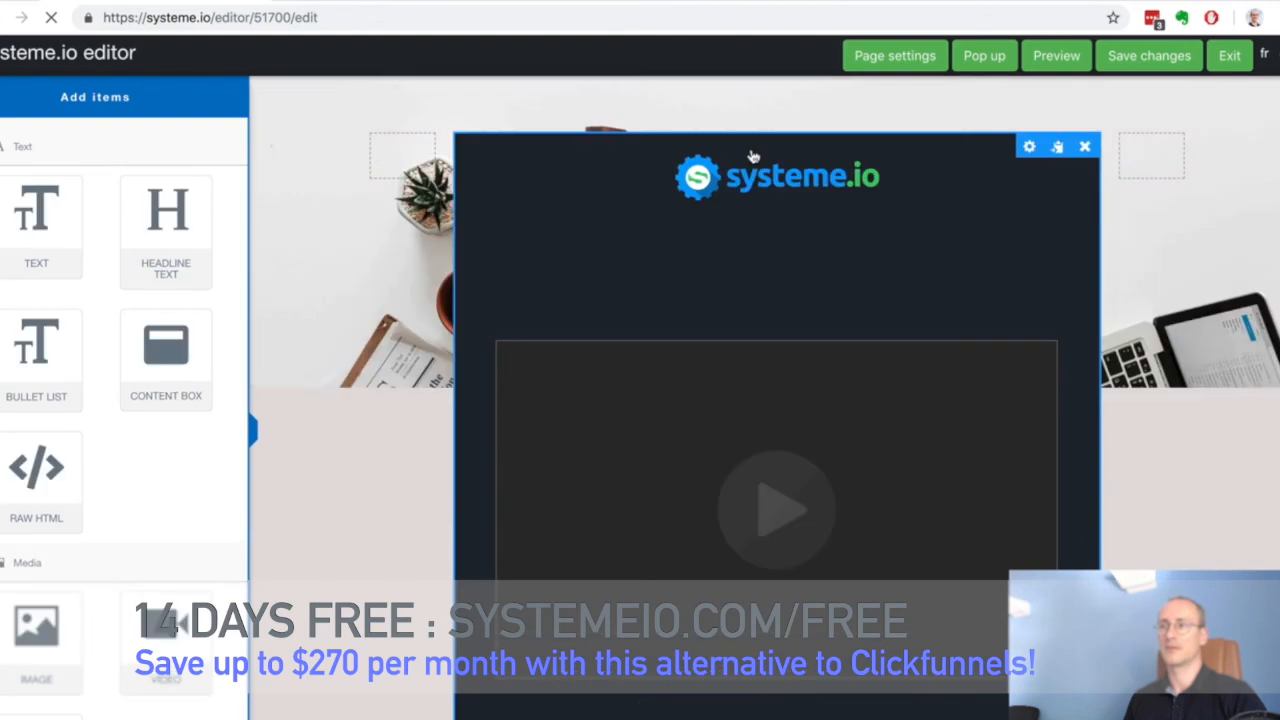
left_click(895, 56)
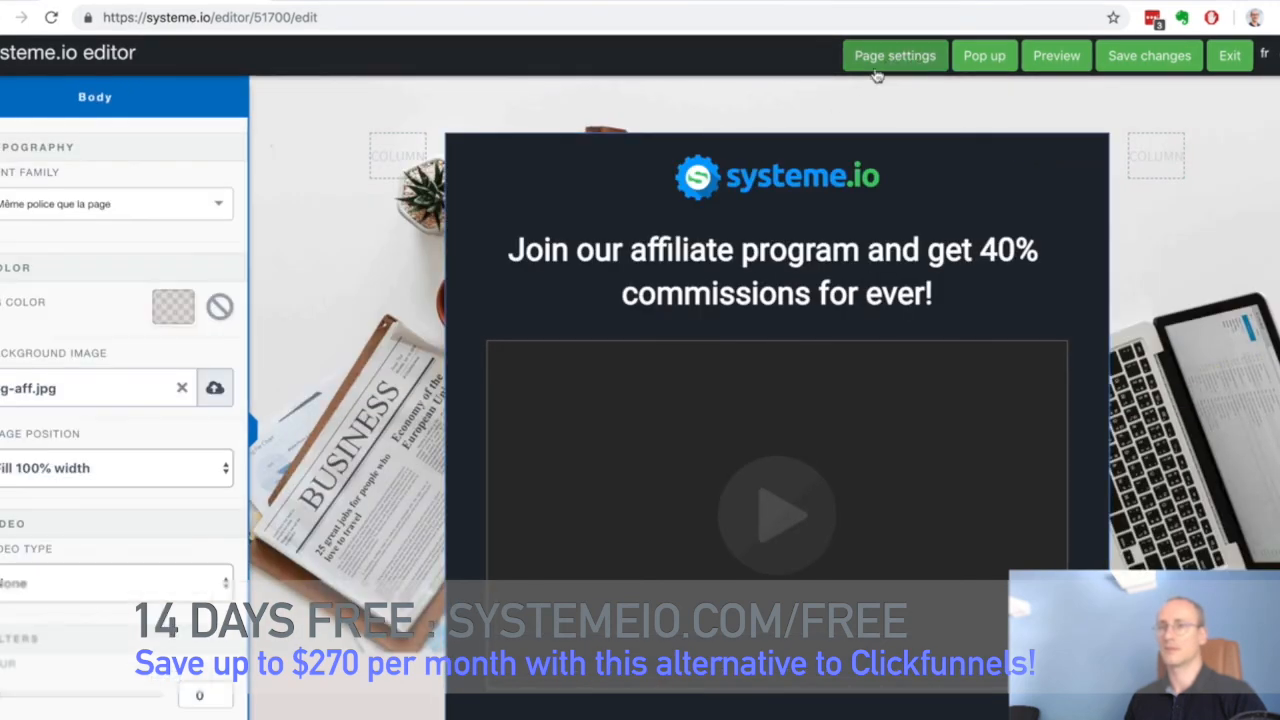
scroll(95, 335, "down", 5)
scroll(97, 336, "down", 3)
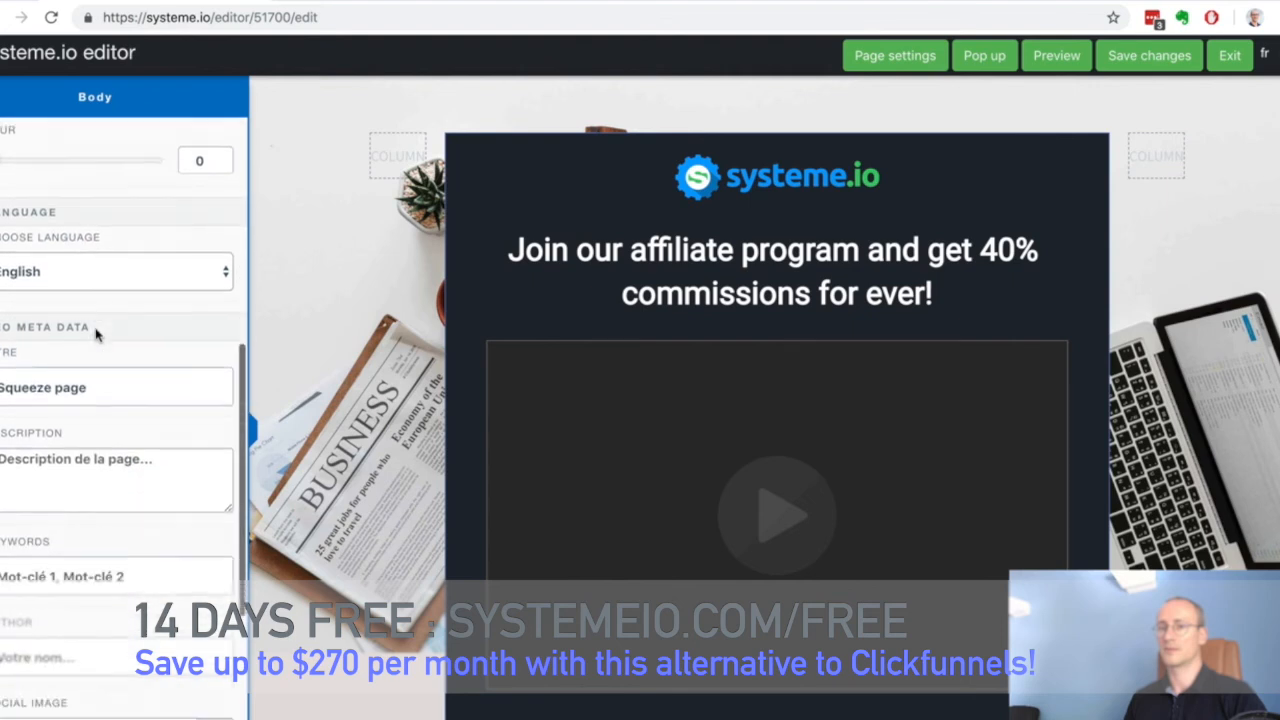